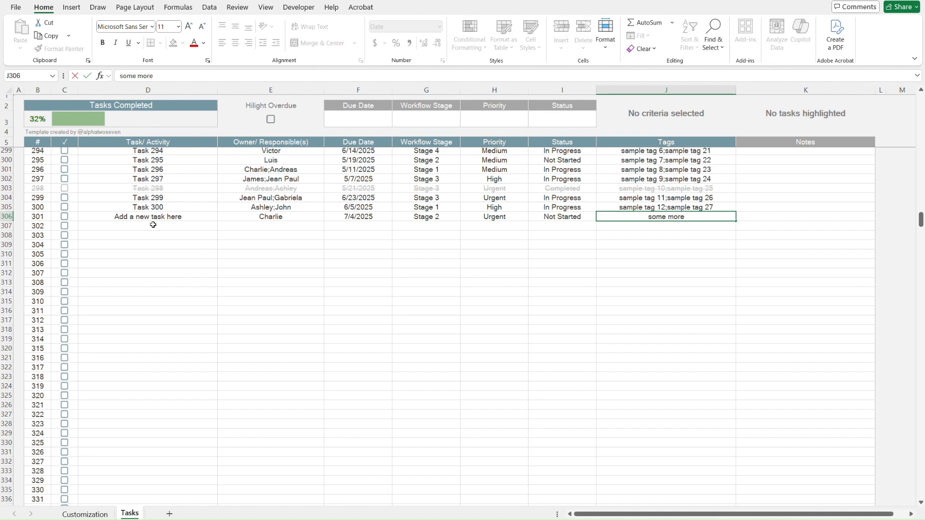
Enter the note "Additional notes go in here" for the new task 301 and return to the start of the task list.
key(Tab)
text(Adddtional notes go in here)
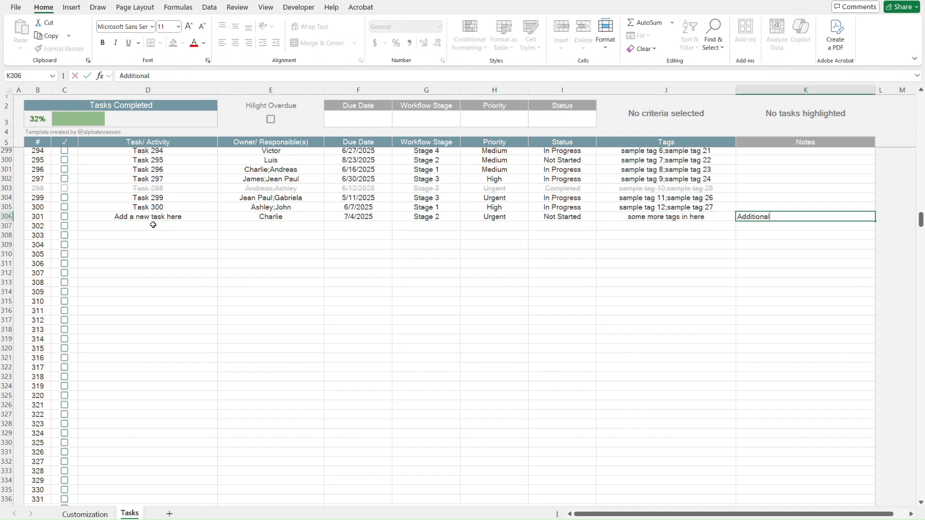
key(Return)
key(ctrl+Home)
scroll(154, 225, up, 1)
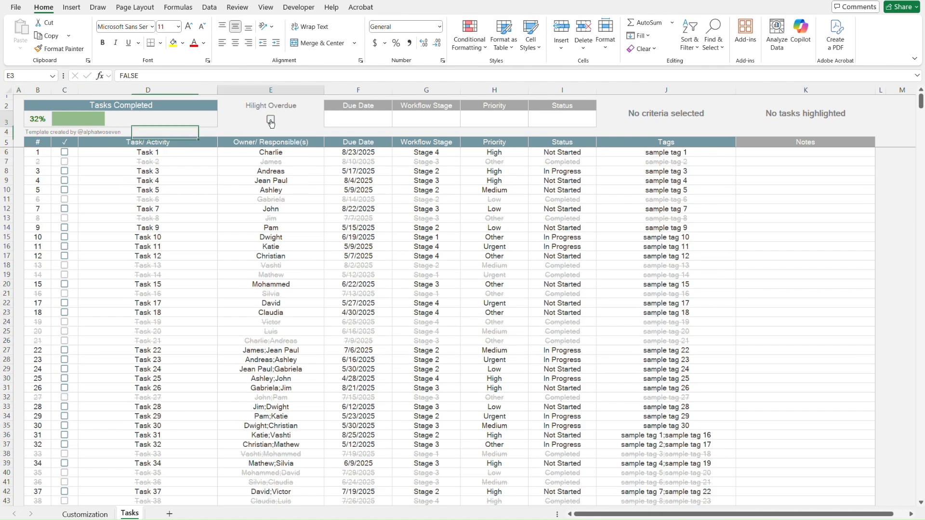
Turn on overdue highlighting and set the Priority highlight criterion to Urgent.
click(270, 119)
scroll(443, 118, down, 20)
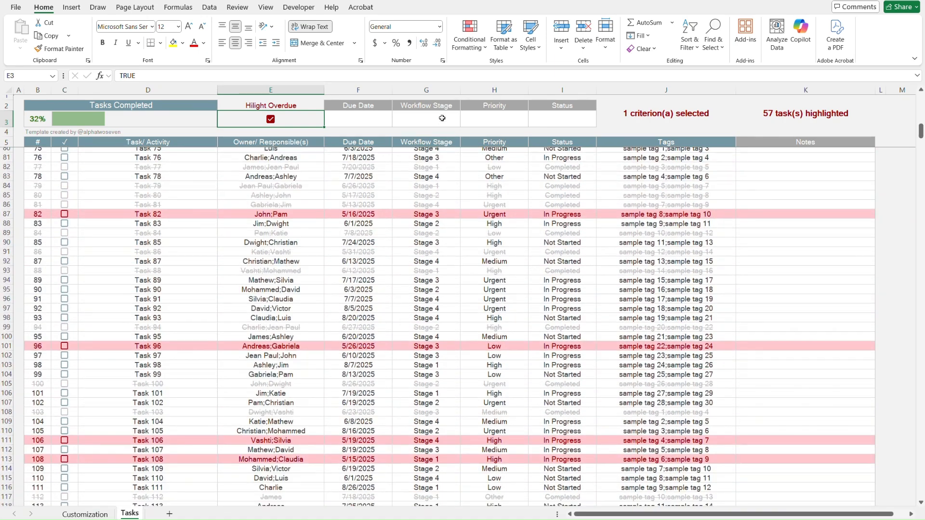
click(494, 119)
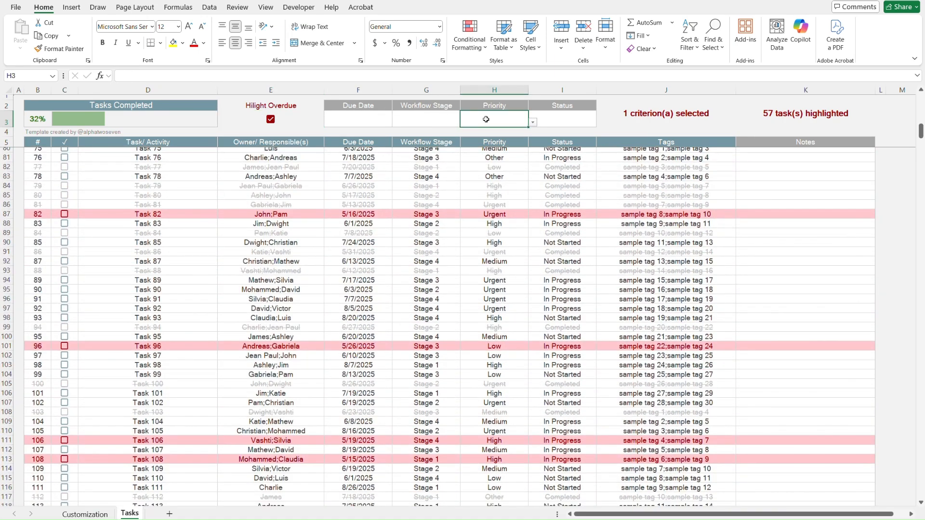
click(533, 122)
click(494, 158)
Set the Status highlight criterion above the task list to In Progress.
click(562, 119)
click(601, 122)
click(554, 141)
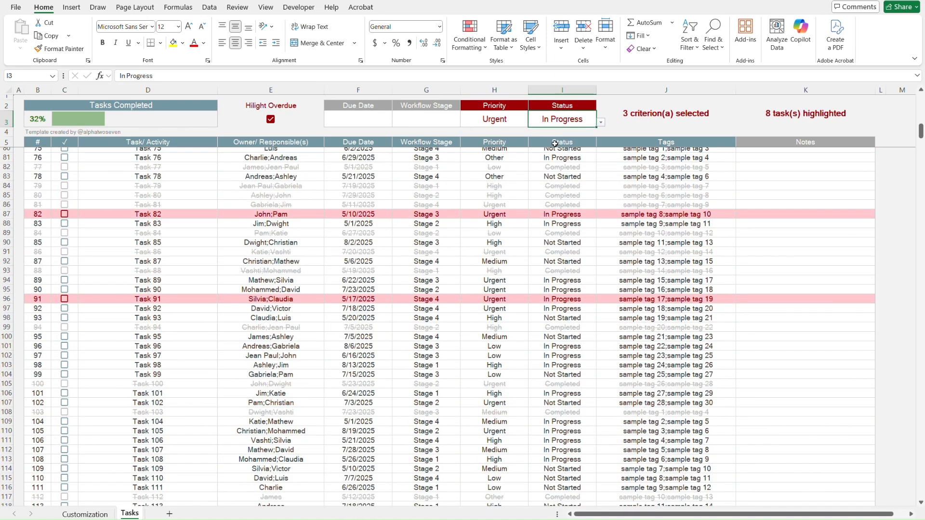
Turn off overdue highlighting, set the Workflow Stage criterion to Stage 2, and look through the highlighted tasks.
click(271, 119)
click(420, 121)
click(465, 123)
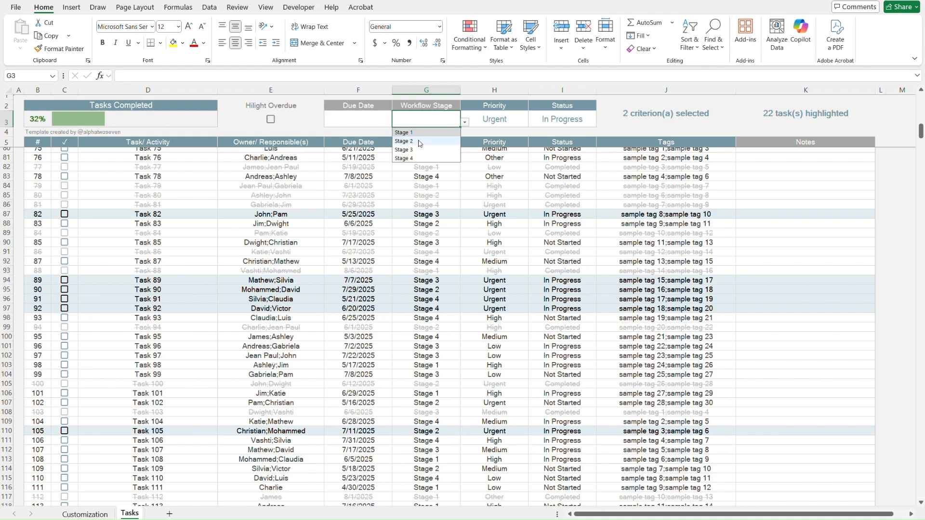
click(404, 141)
scroll(548, 220, down, 20)
scroll(547, 221, up, 20)
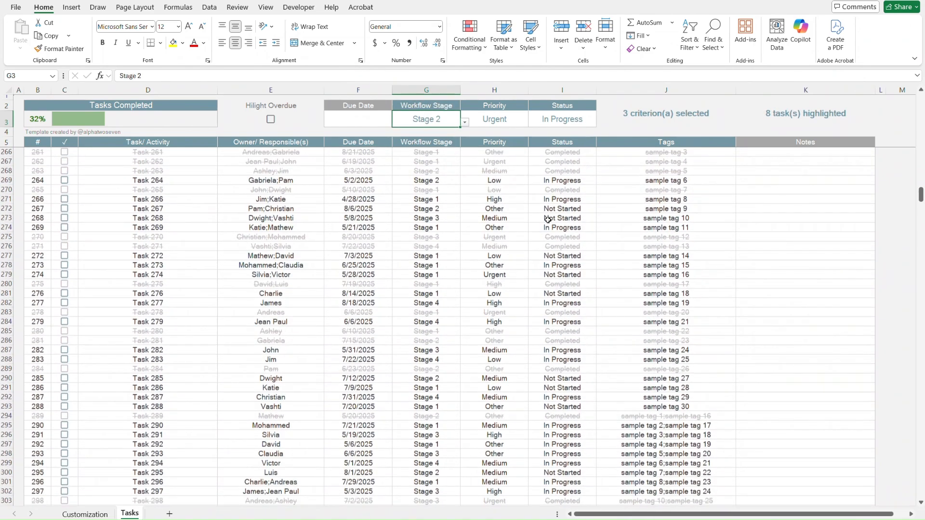
Clear the Workflow Stage, Priority and Status highlight criteria.
key(Delete)
key(Right)
key(Delete)
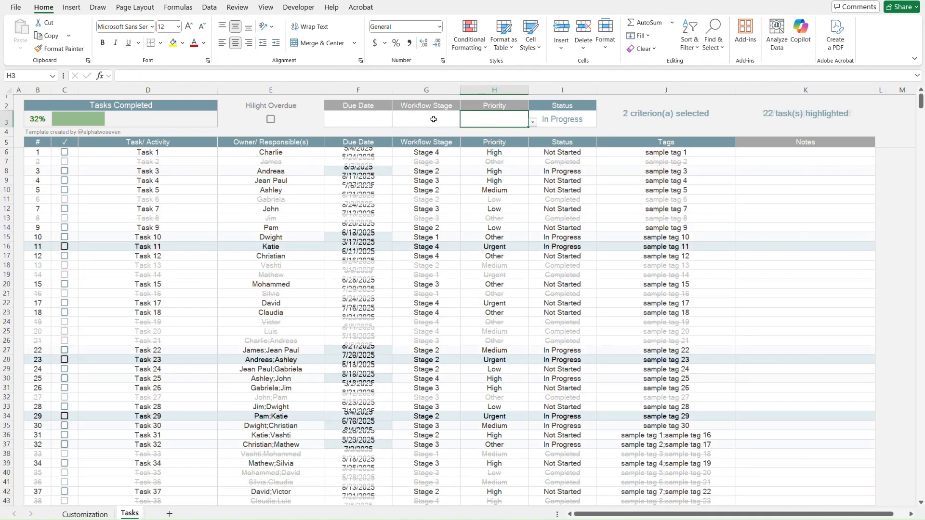
key(Right)
key(Delete)
click(235, 132)
View the Customization sheet's dropdown attributes and labels, and return to the Tasks sheet.
key(ctrl+Home)
key(ctrl+Page_Up)
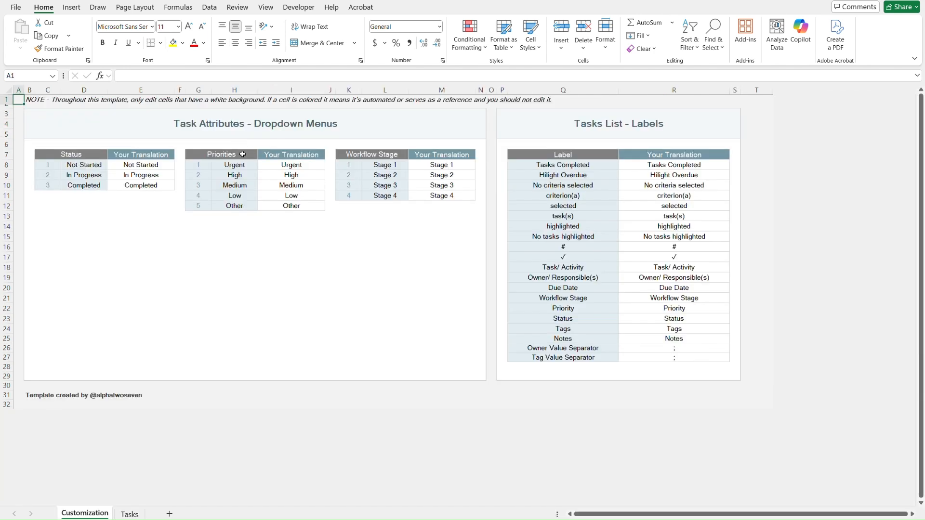
key(ctrl+Page_Down)
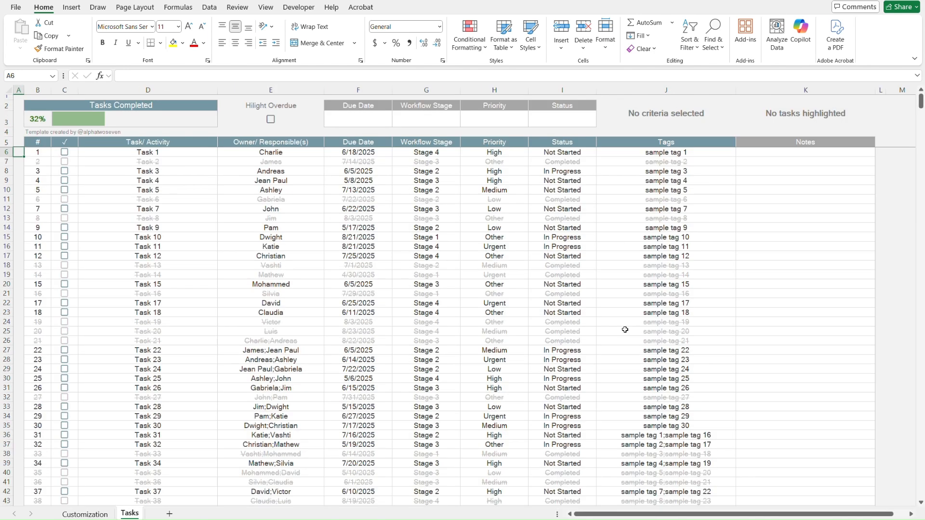
Tick the completion checkboxes of tasks 1, 3, 4 and 7.
click(64, 180)
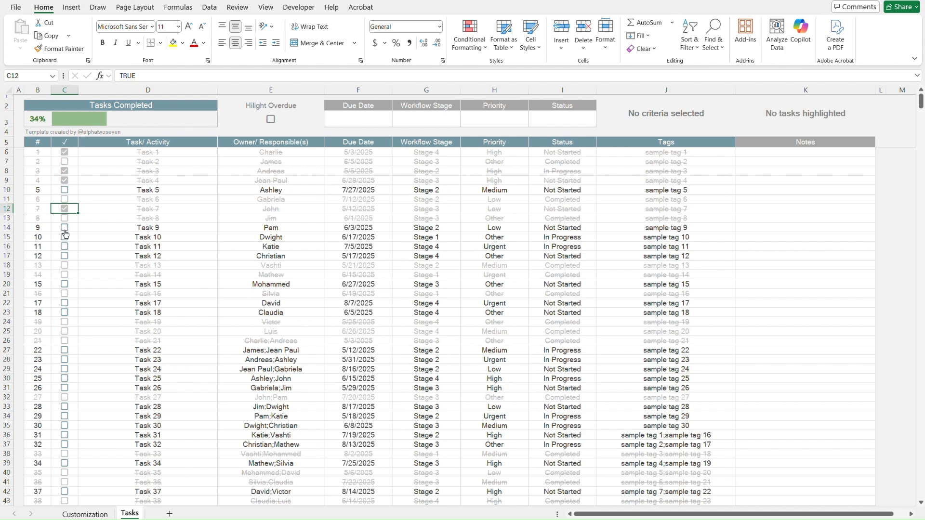
key(space)
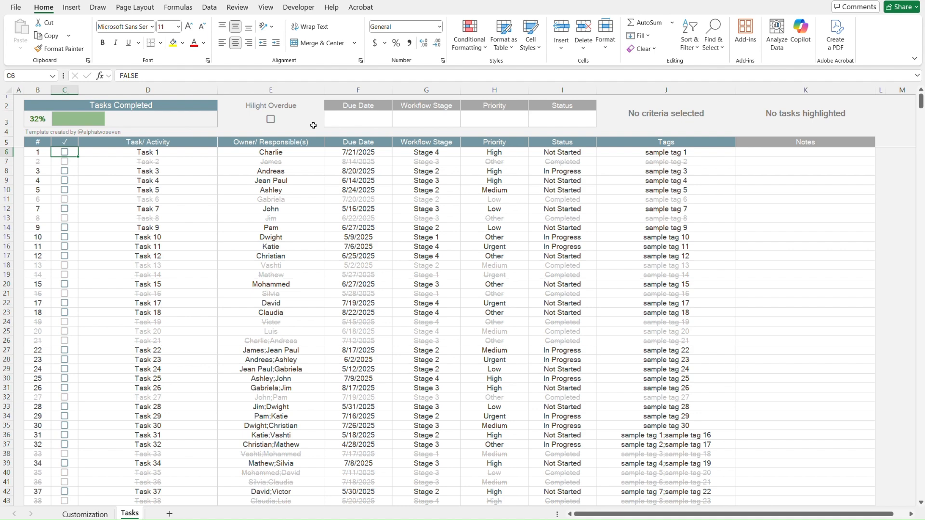
Compare the Customization sheet with the Tasks sheet, ending on the Tasks sheet.
key(ctrl+Page_Up)
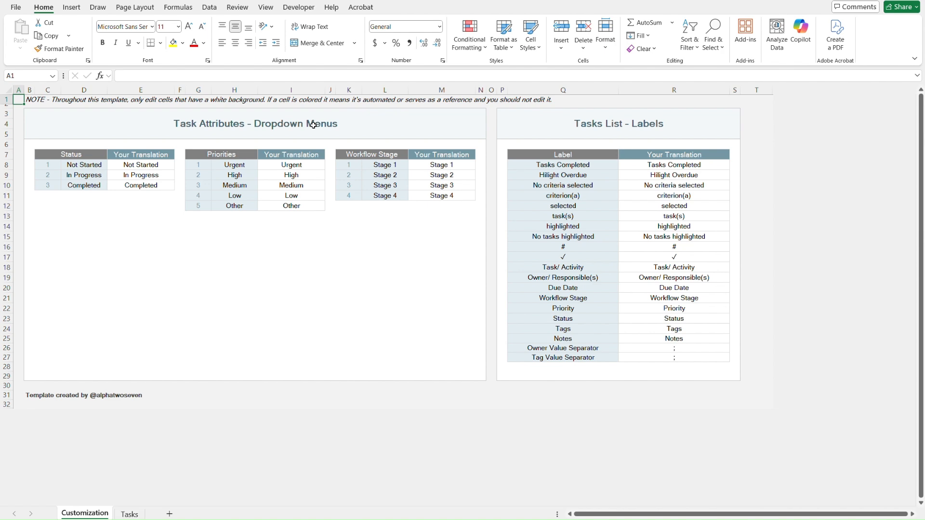
key(ctrl+Page_Down)
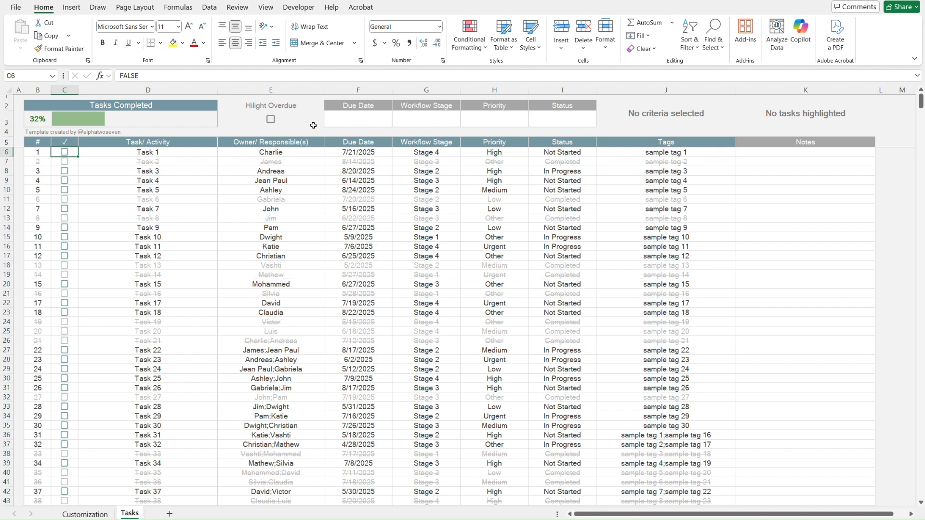
key(ctrl+Page_Up)
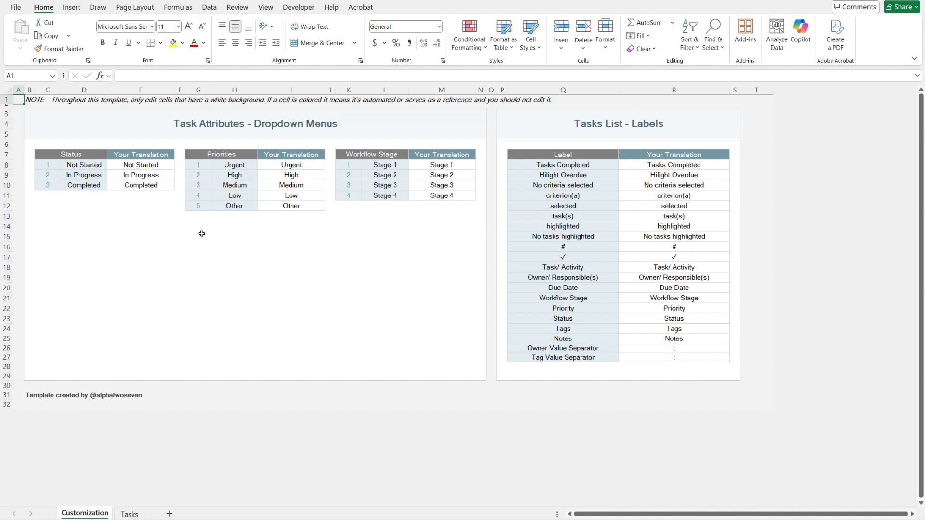
key(ctrl+Page_Down)
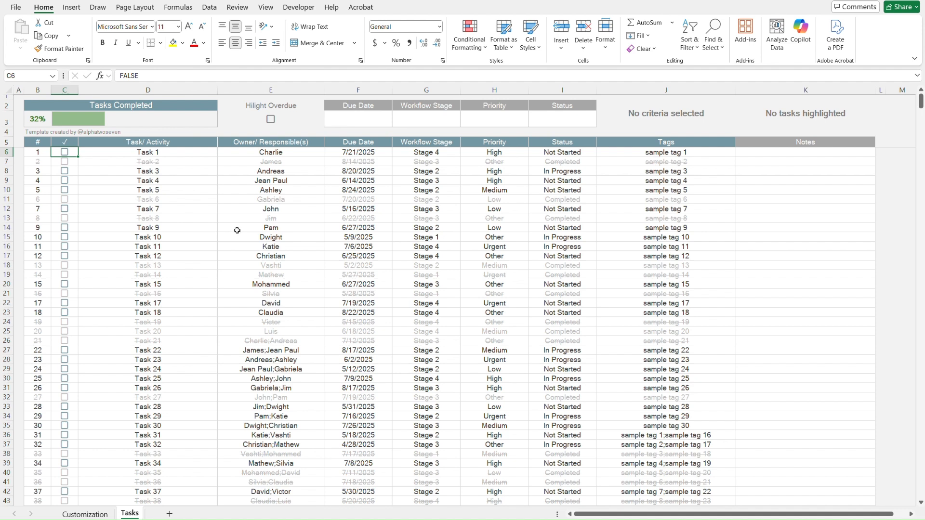
Examine each field of the first task's row, from Task/Activity across to Notes.
click(185, 152)
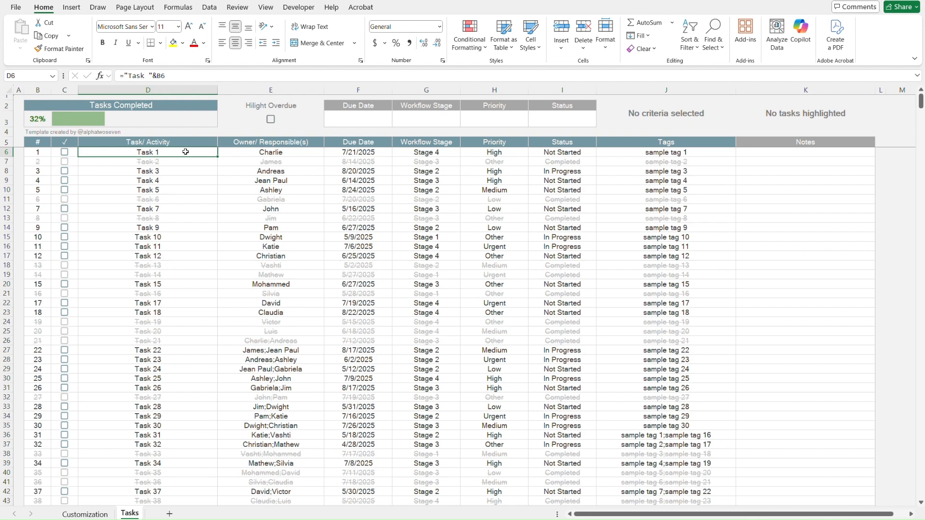
key(Right)
key(Right)
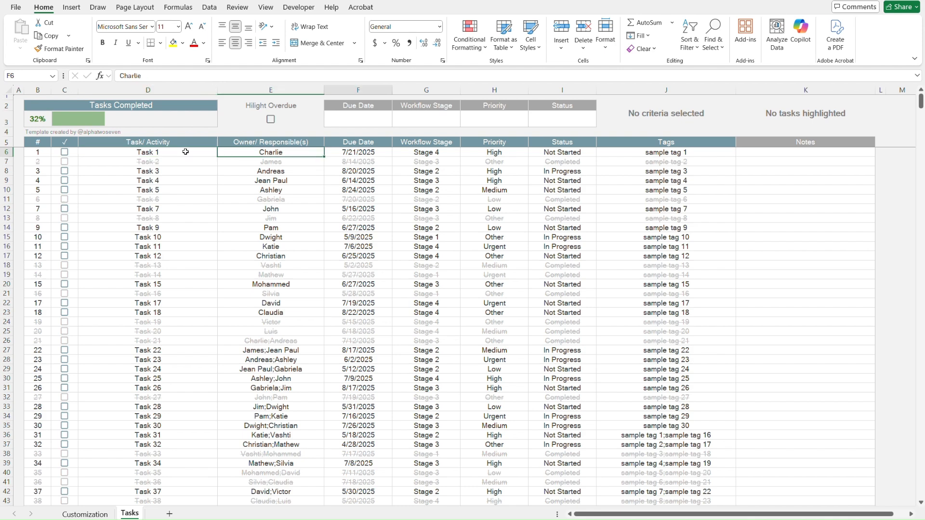
key(Right)
key(Right)
key(Right)
key(Right)
key(Right)
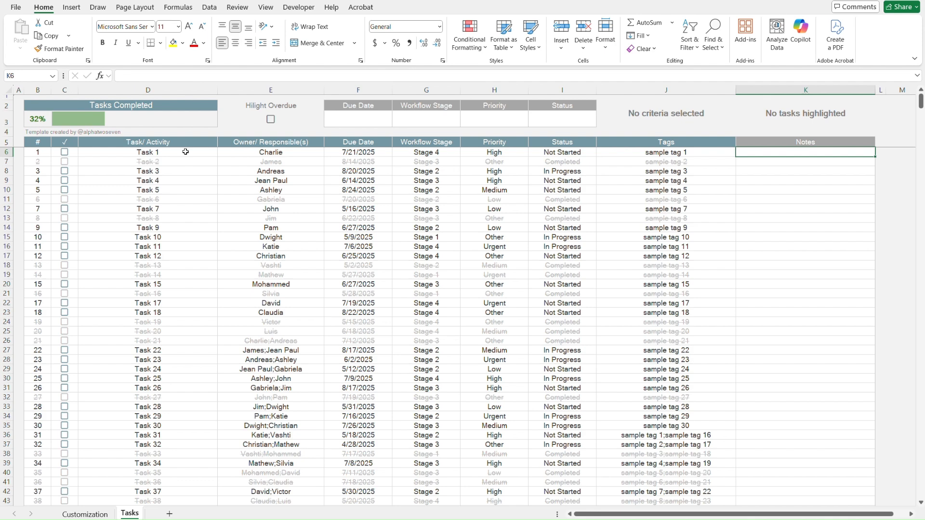
Tick the completion checkbox of Task 1 and untick it again.
key(Left)
key(Left)
key(Left)
key(Left)
key(Left)
key(Left)
key(Left)
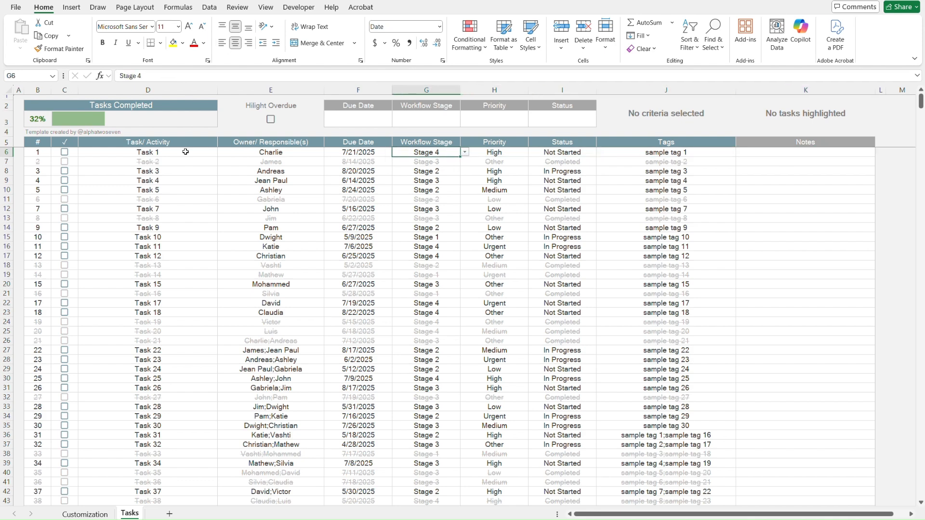
key(Left)
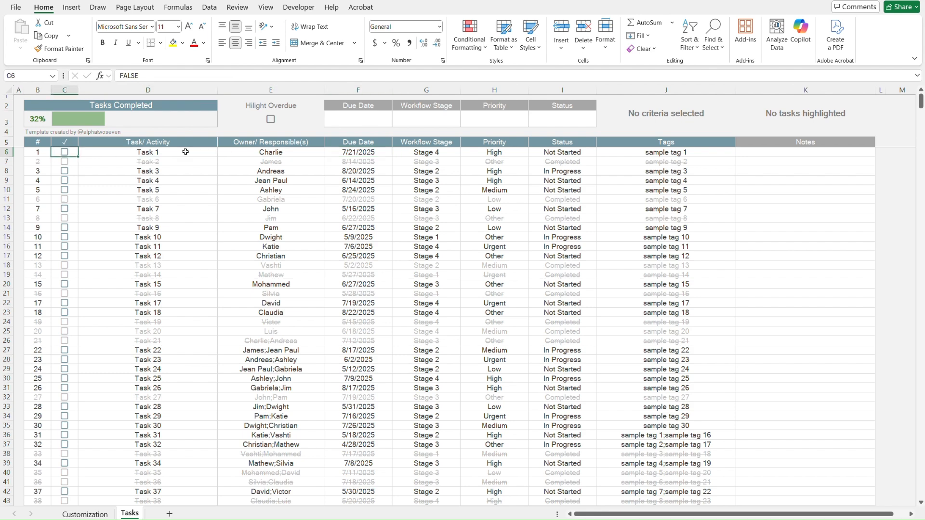
key(space)
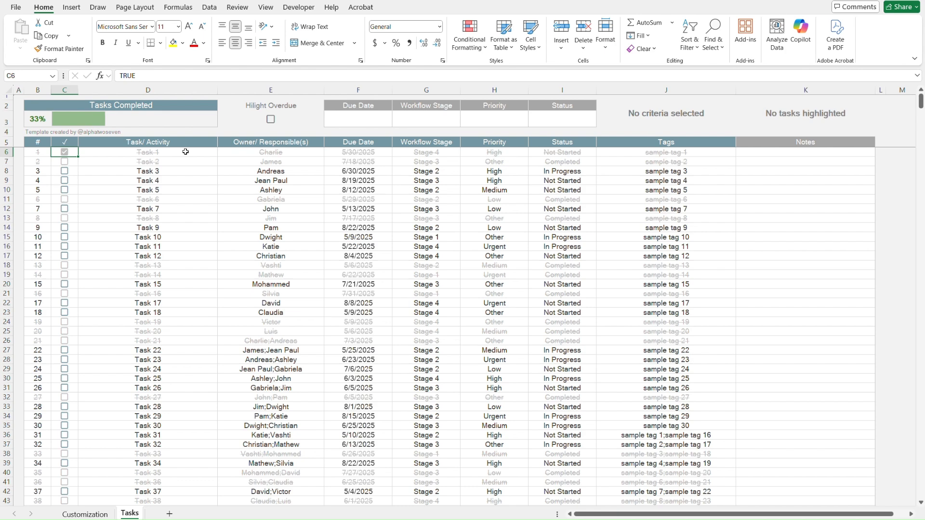
key(space)
Set Task 1's status to Completed and undo the change.
key(Right)
key(Right)
key(Right)
key(Right)
key(Right)
key(Right)
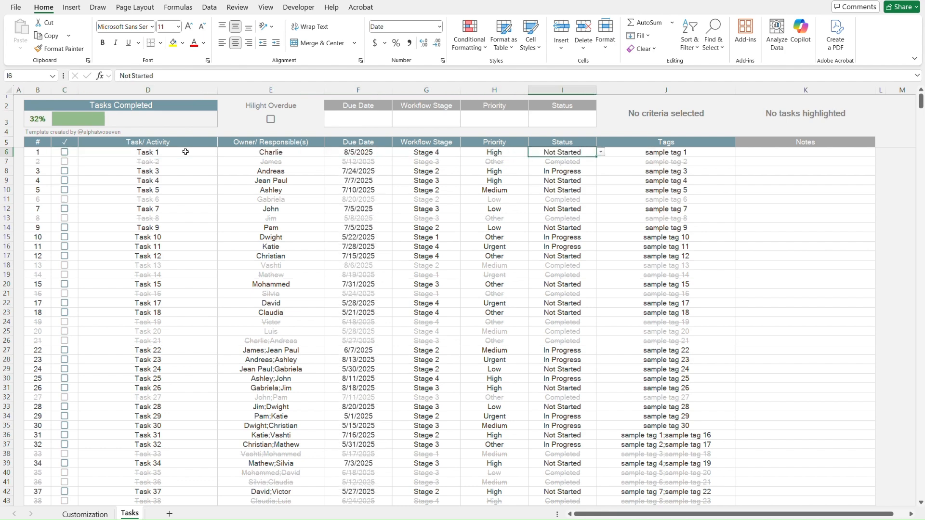
key(alt+Down)
key(Down)
key(Down)
key(Return)
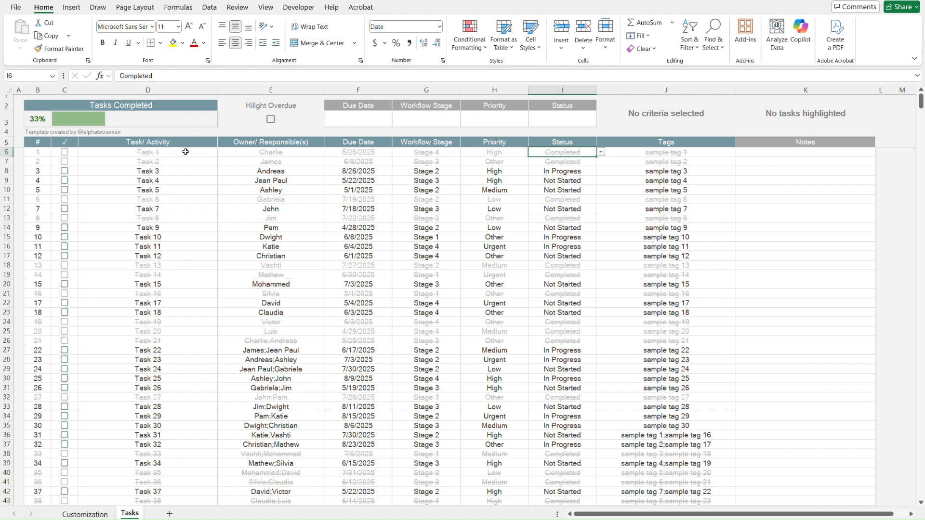
key(ctrl+z)
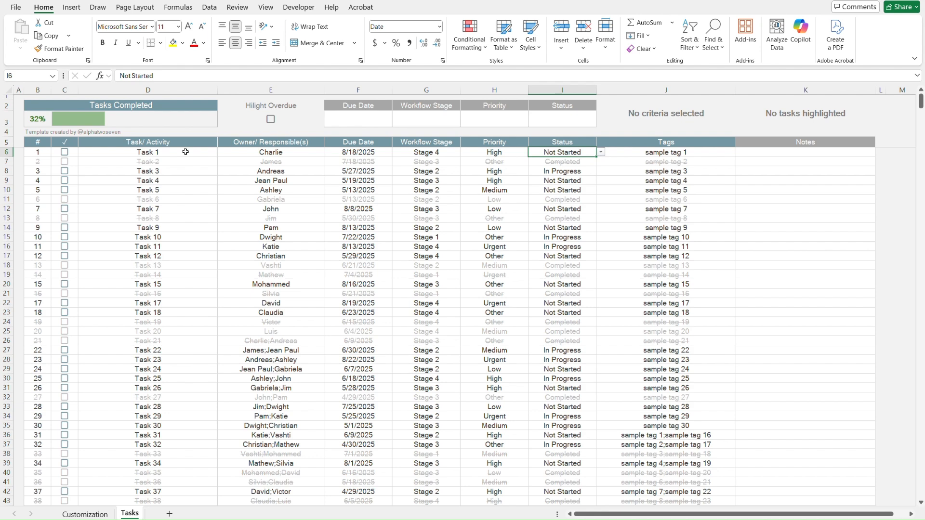
Clear Task 1's Task/Activity cell and undo the deletion.
key(Left)
key(Left)
key(Left)
key(Left)
key(Left)
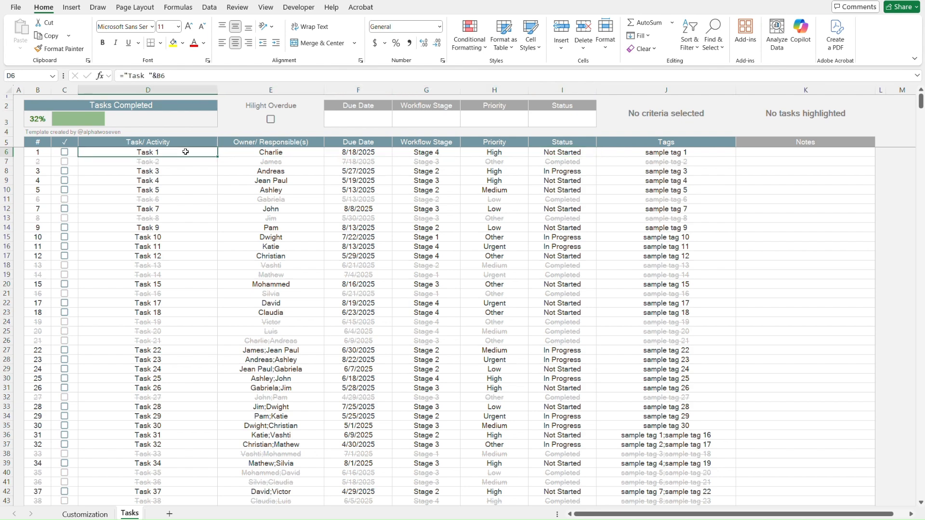
key(Delete)
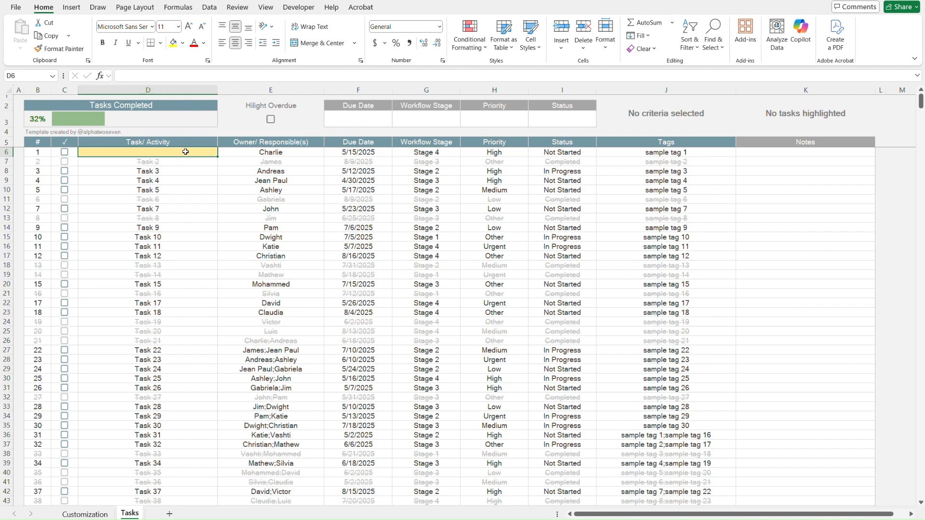
key(ctrl+z)
Check the last available row in the task number column and return to the first task's number.
key(Left)
key(Left)
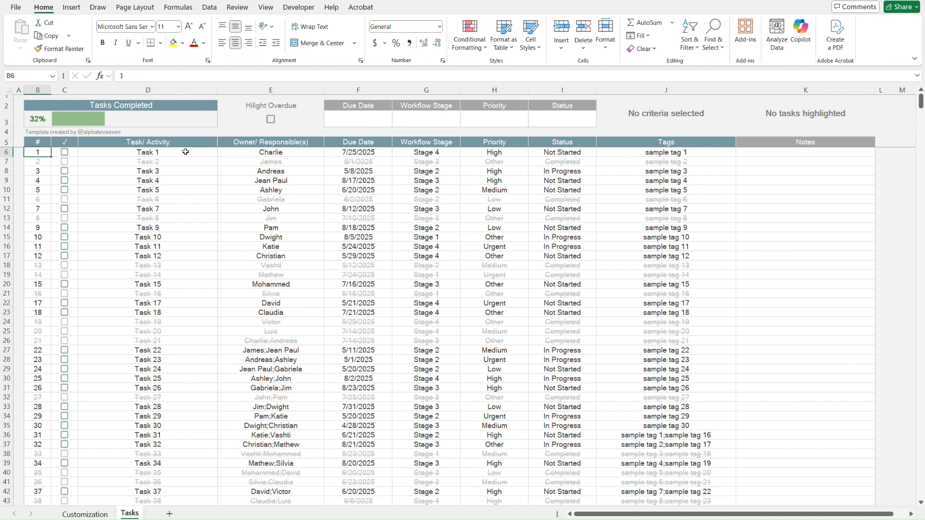
key(ctrl+Down)
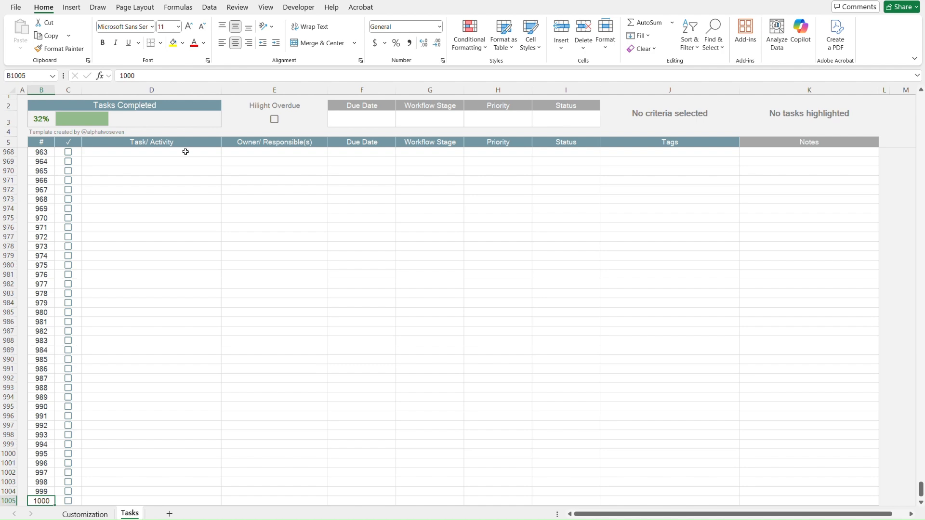
key(ctrl+Up)
key(Down)
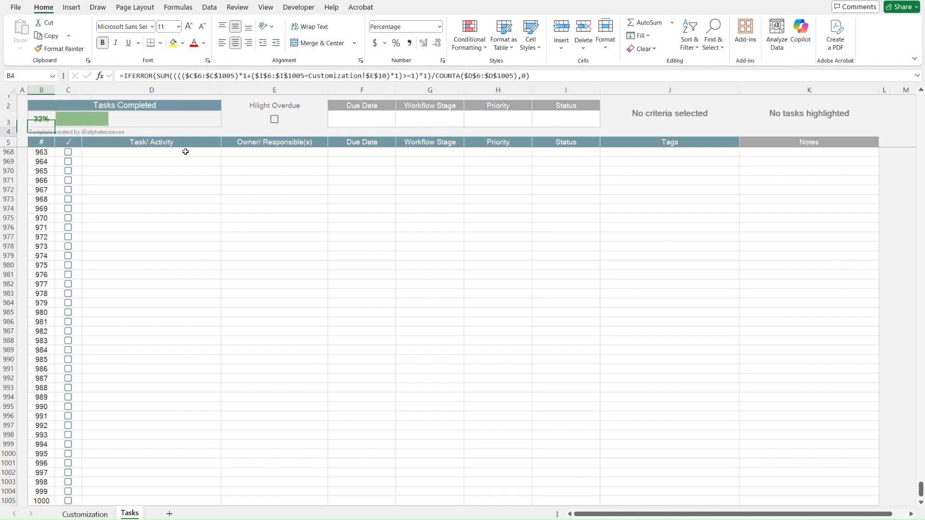
key(Down)
key(Down)
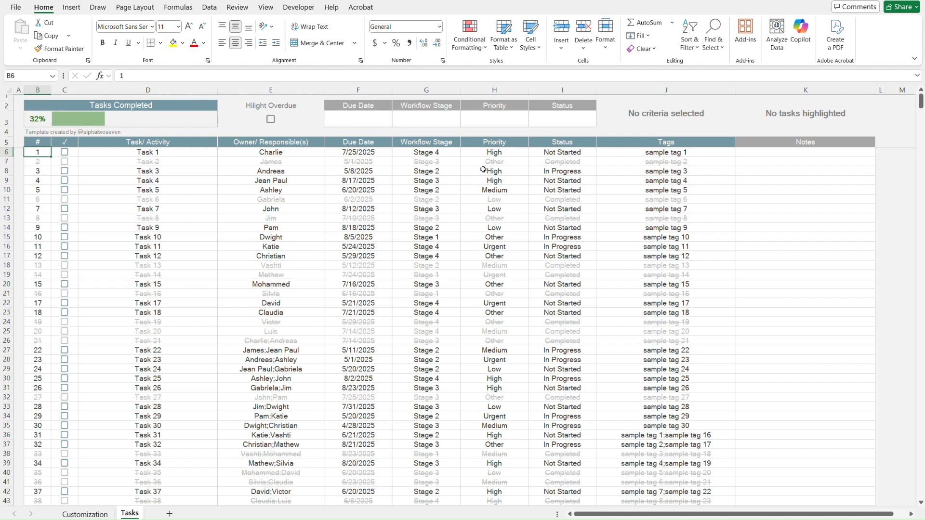
Set the Priority highlight criterion above the task list to High.
click(480, 122)
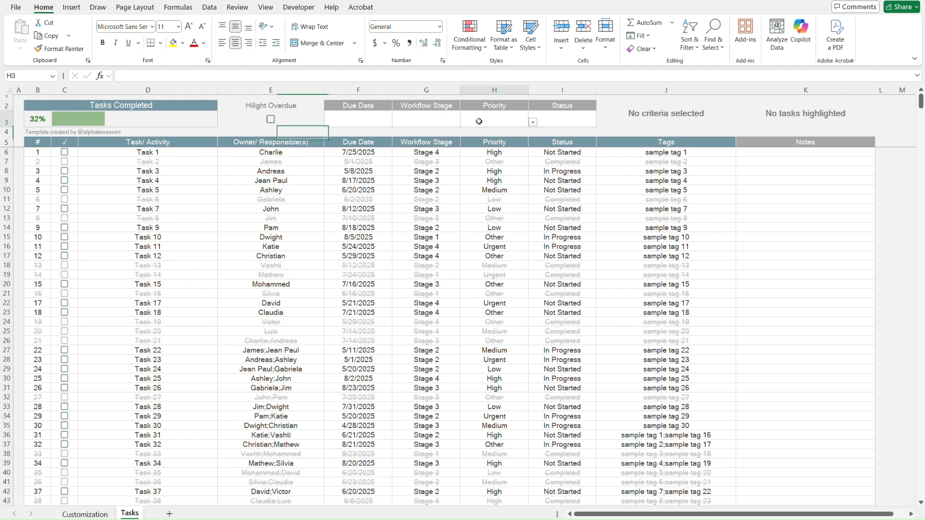
key(alt+Down)
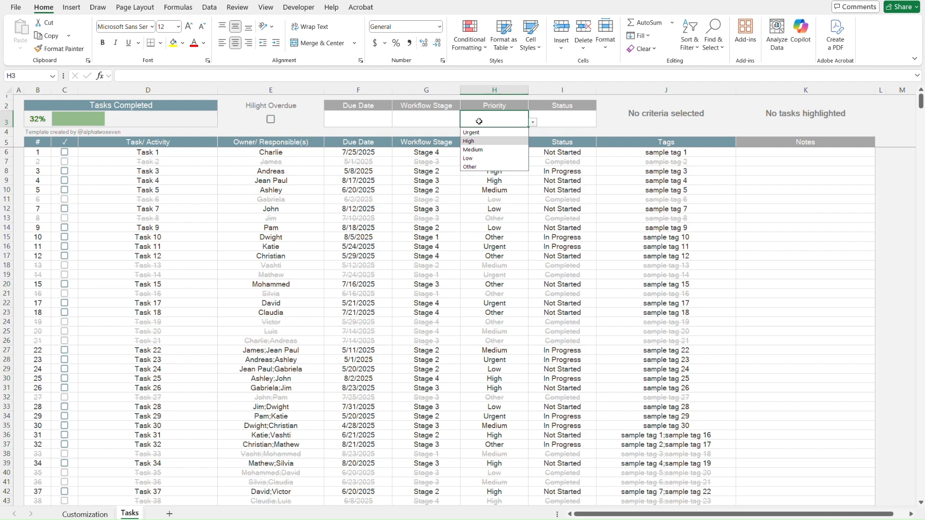
key(Return)
Add In Progress as the Status criterion to narrow the highlighted high-priority tasks.
key(Tab)
key(alt+Down)
key(Down)
key(Down)
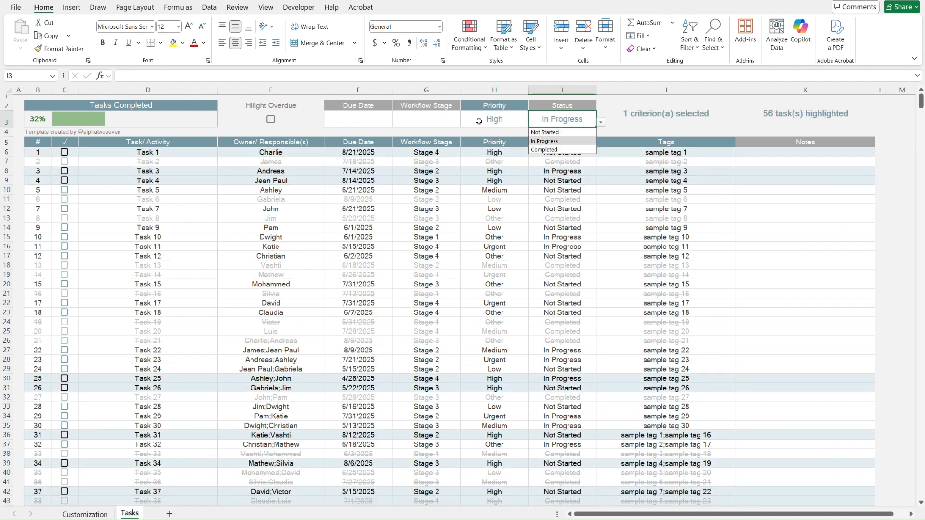
key(Return)
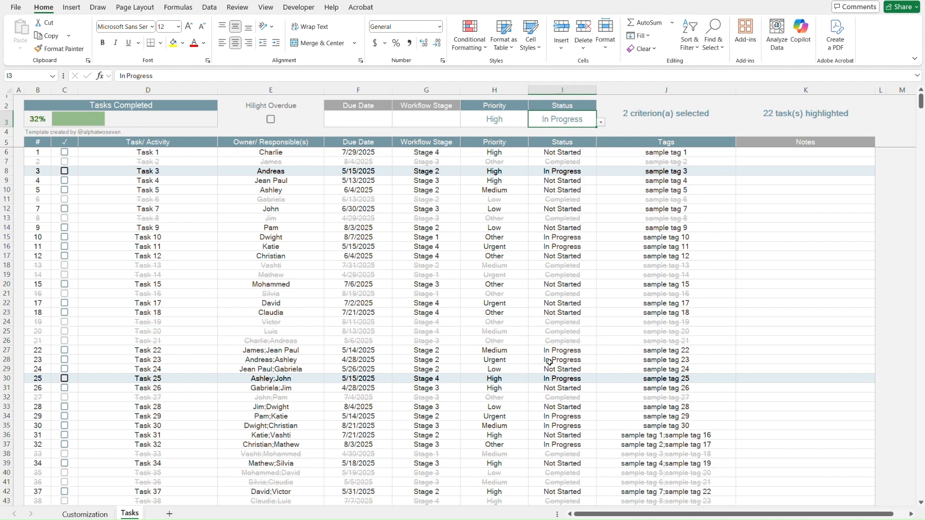
Clear the Priority criterion so only the In Progress status drives the highlighting, and return to the start of the task list.
scroll(496, 355, down, 8)
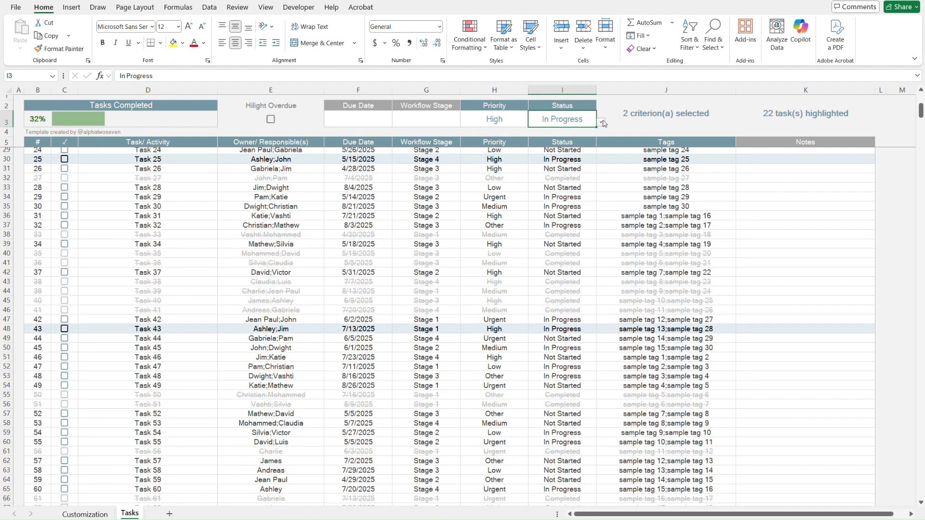
click(513, 120)
key(Delete)
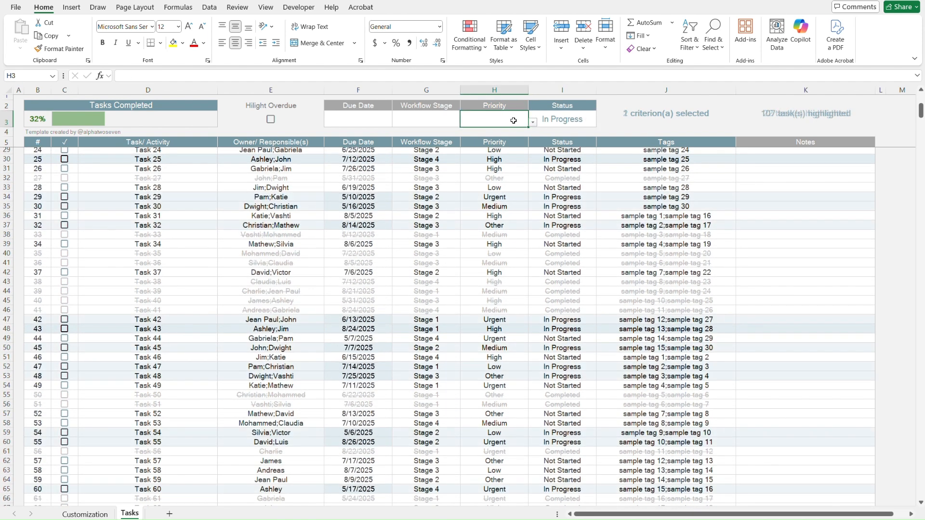
scroll(565, 204, up, 3)
scroll(565, 205, up, 5)
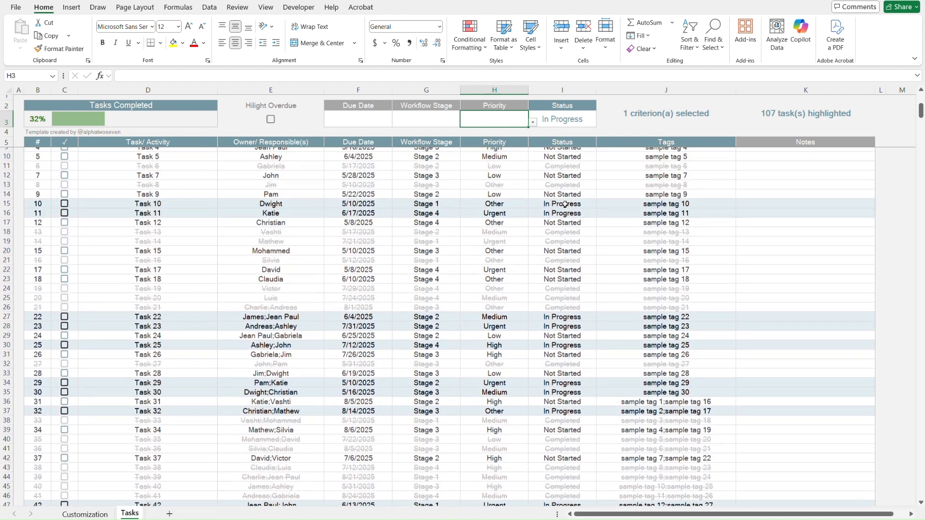
key(ctrl+Home)
click(574, 117)
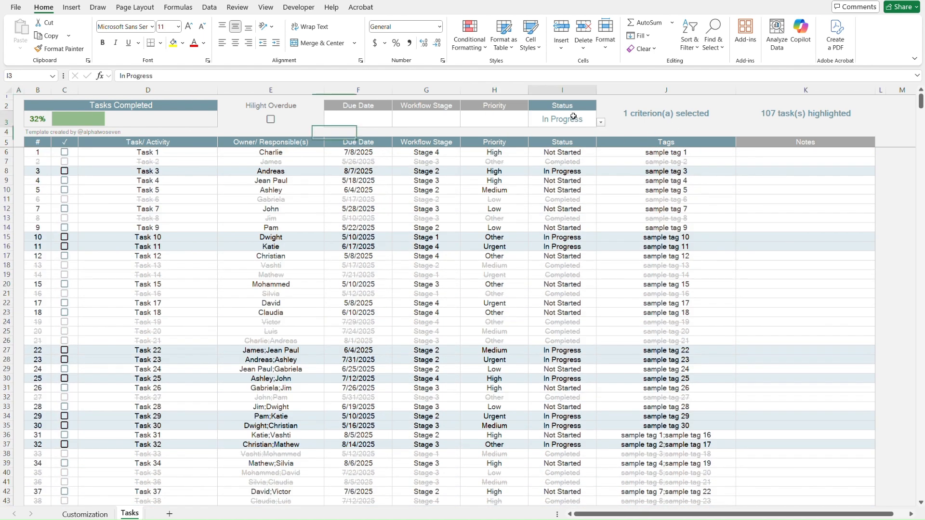
key(alt+Down)
key(Escape)
key(Left)
key(Left)
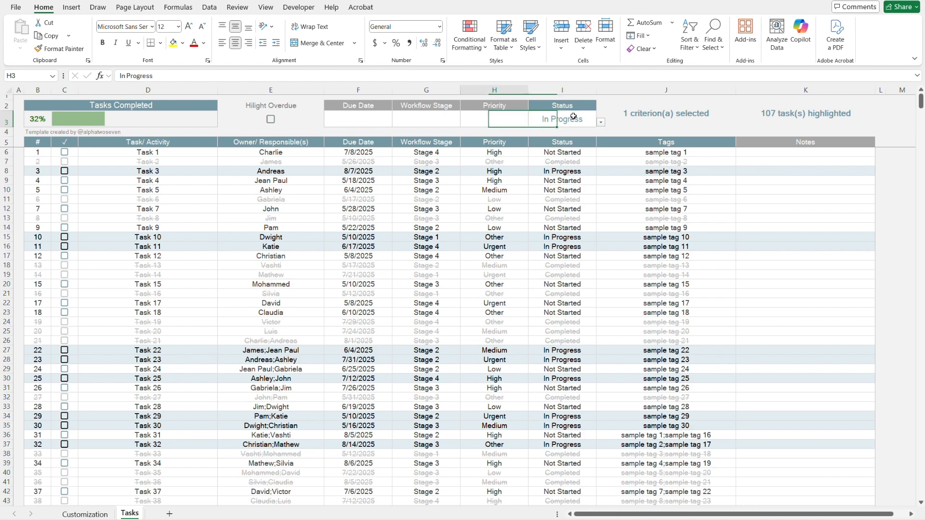
key(Escape)
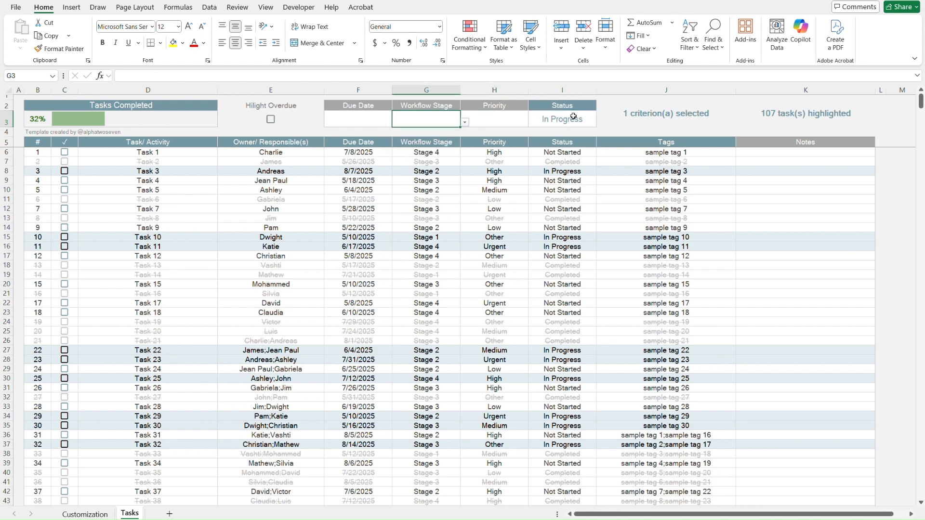
key(Left)
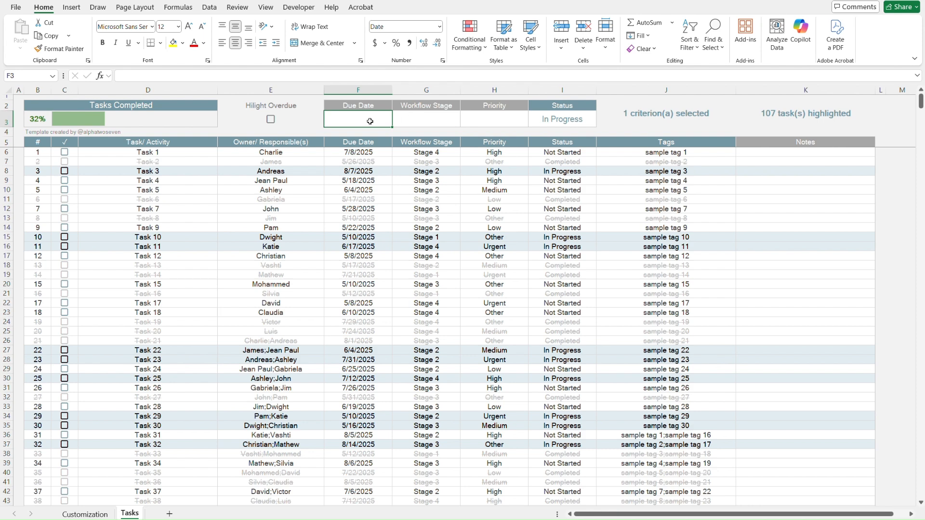
Turn on Hilight Overdue alongside the In Progress status criterion and look through the task list for overdue rows.
click(270, 124)
click(271, 124)
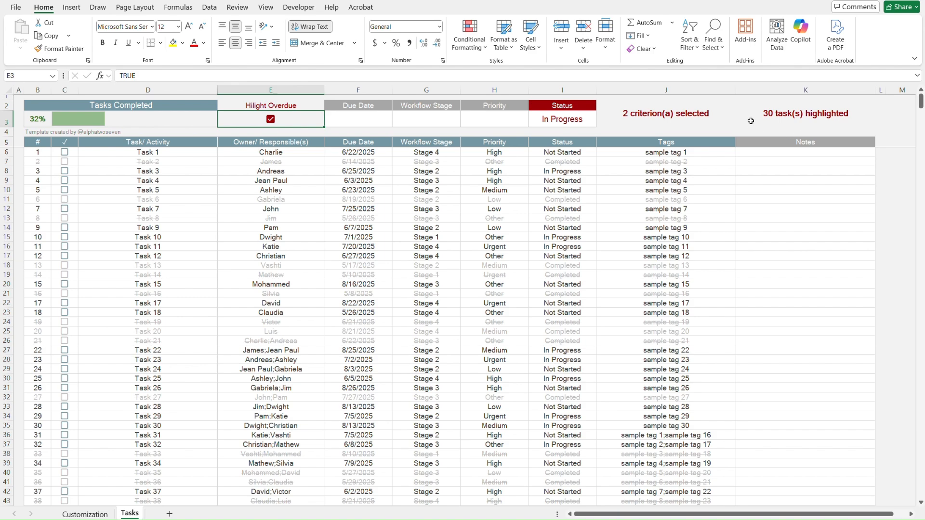
scroll(605, 239, down, 11)
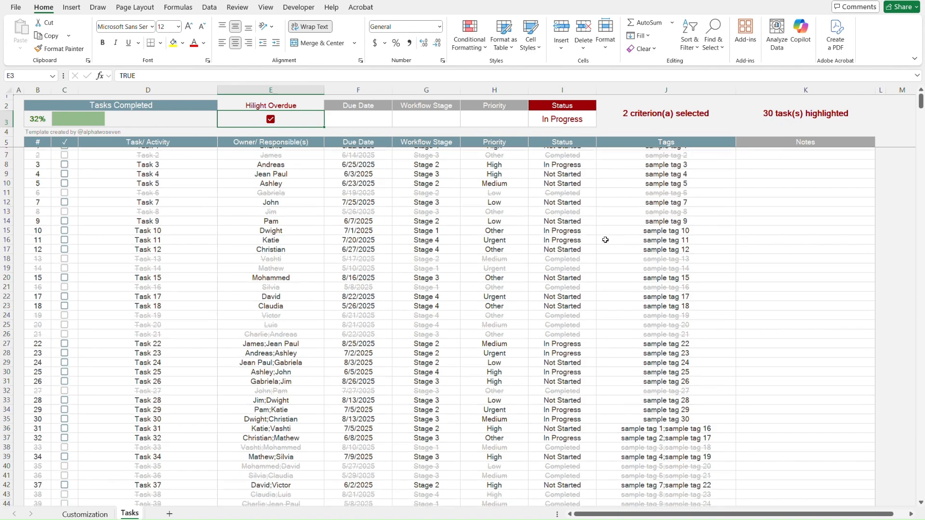
scroll(606, 239, down, 14)
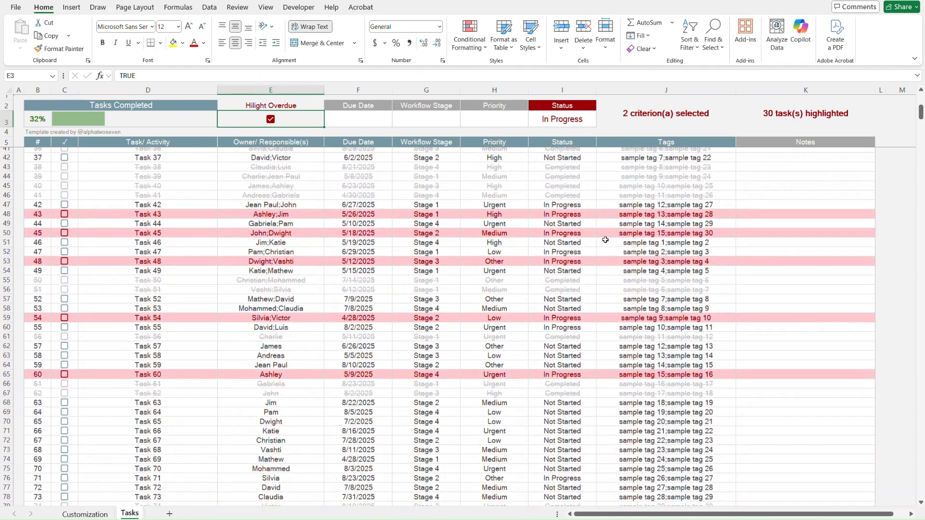
scroll(605, 239, down, 14)
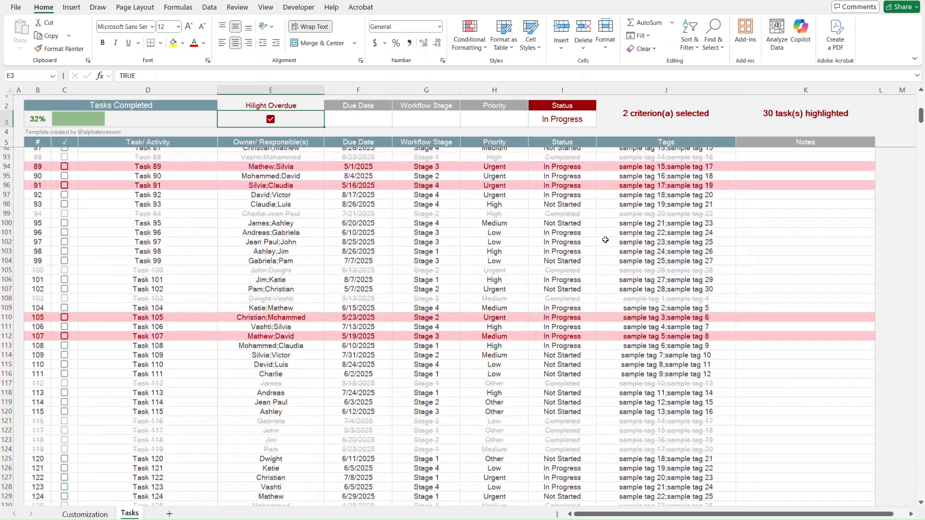
scroll(606, 239, down, 20)
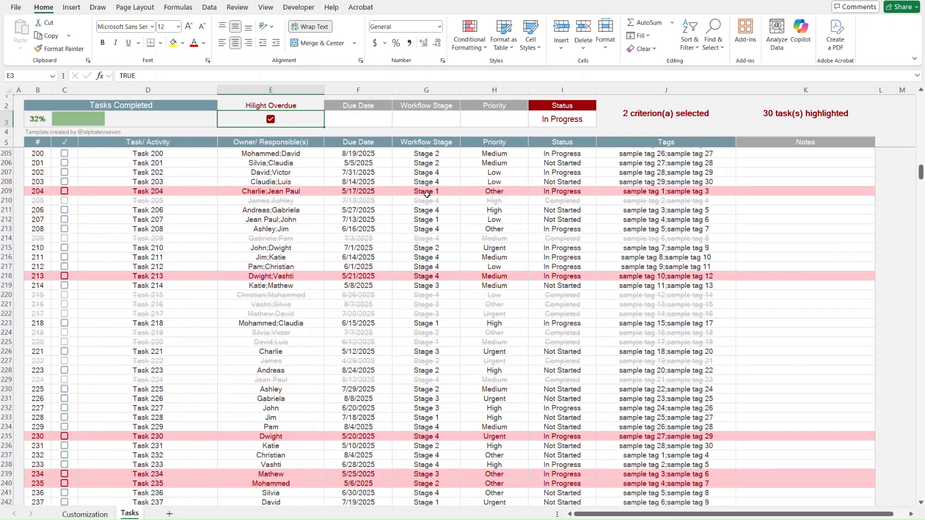
Examine the entries in the Due Date column, starting from the first tasks.
click(366, 130)
key(Down)
key(Down)
key(Down)
key(Down)
key(Down)
key(Down)
key(Down)
key(Down)
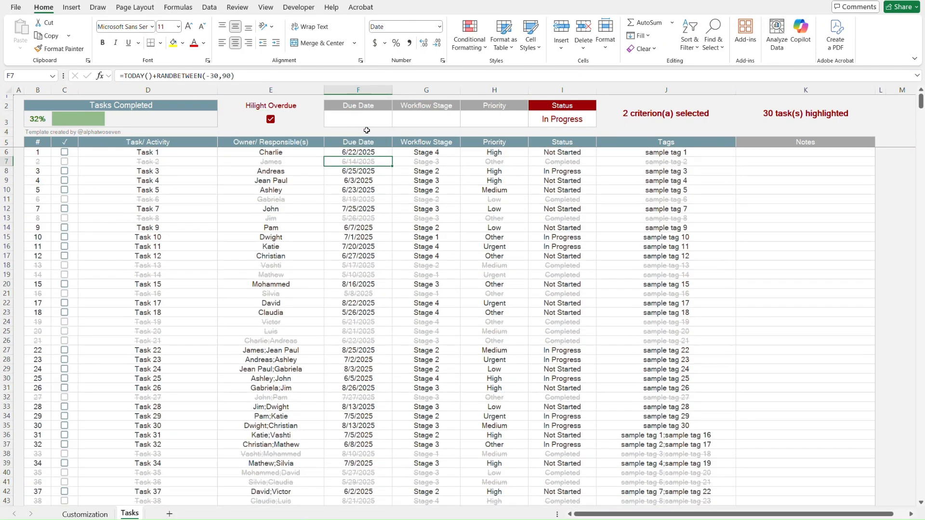
key(Down)
key(Down)
key(Down)
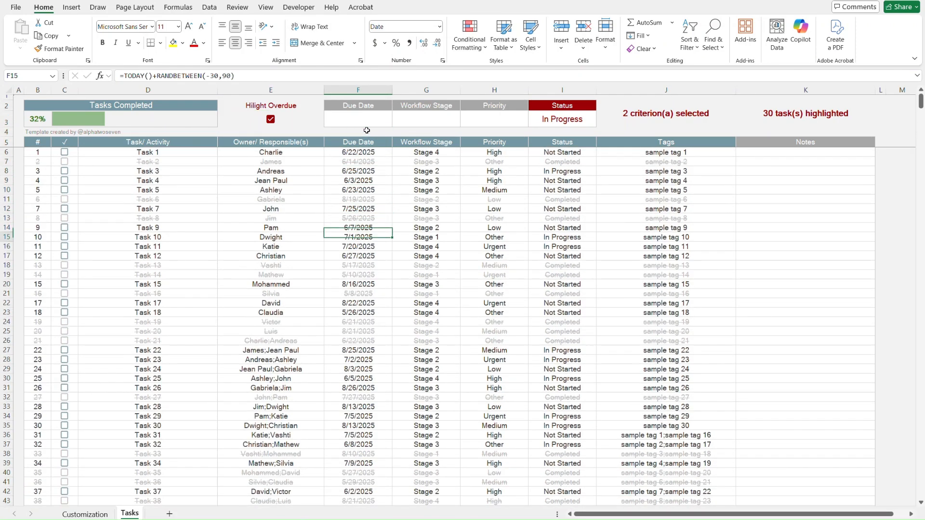
Turn off Hilight Overdue and check Task 1's due date cell.
click(272, 120)
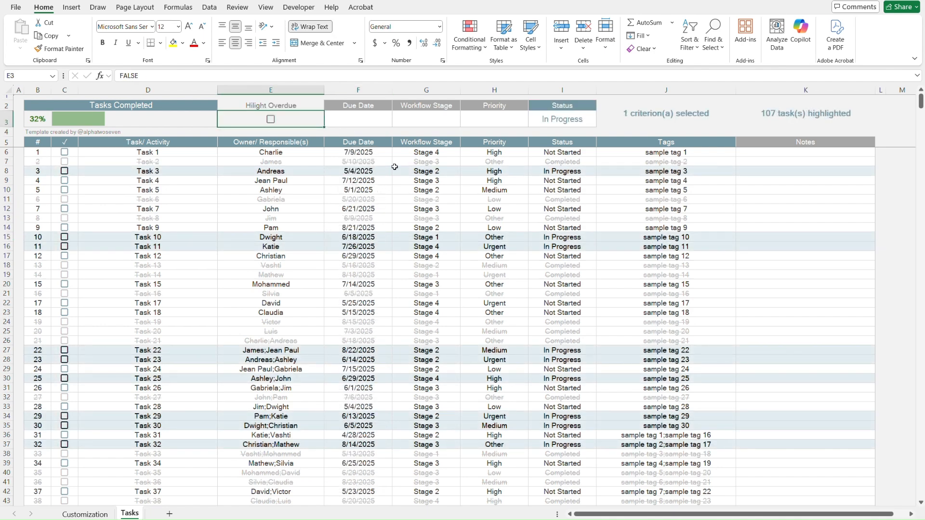
click(356, 131)
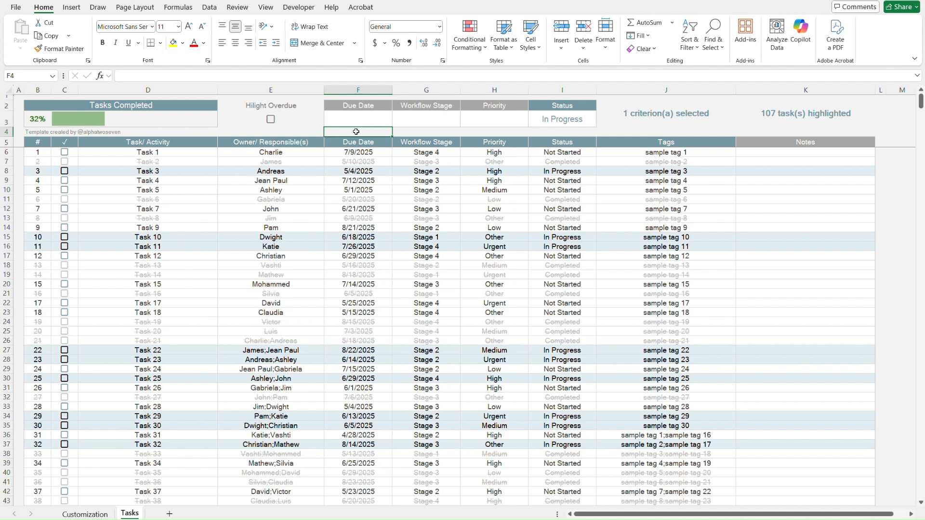
key(Down)
key(Down)
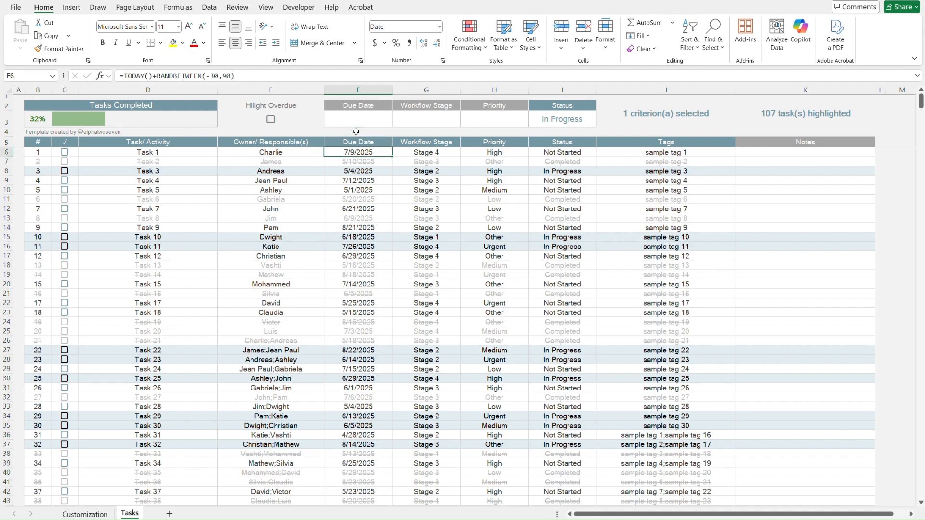
key(Up)
key(Up)
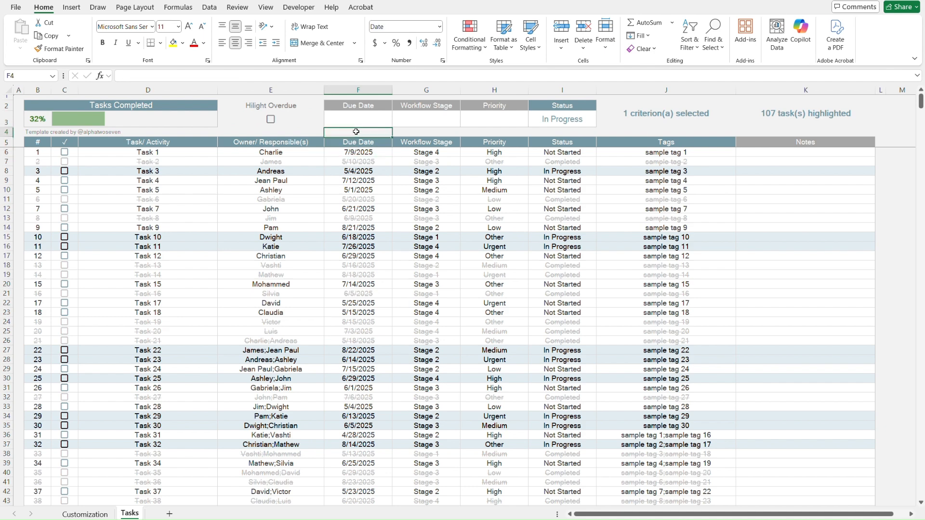
key(Left)
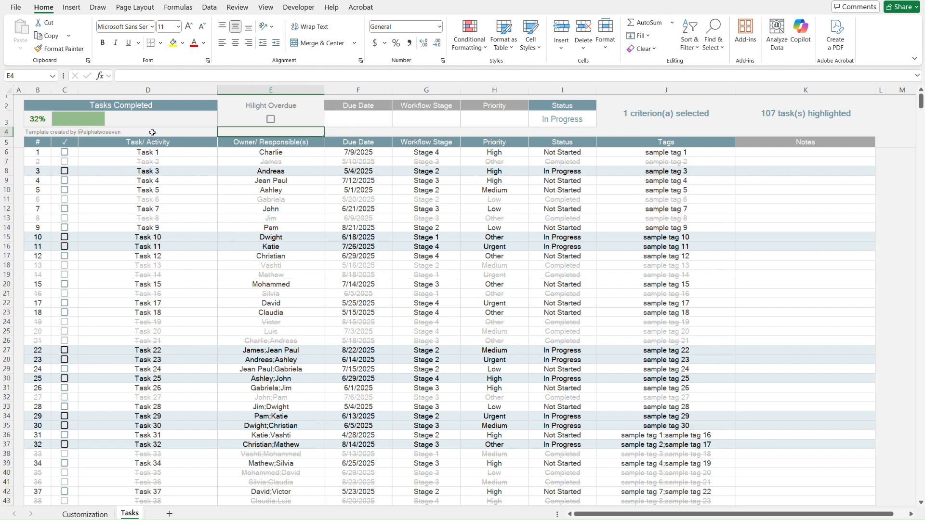
click(194, 124)
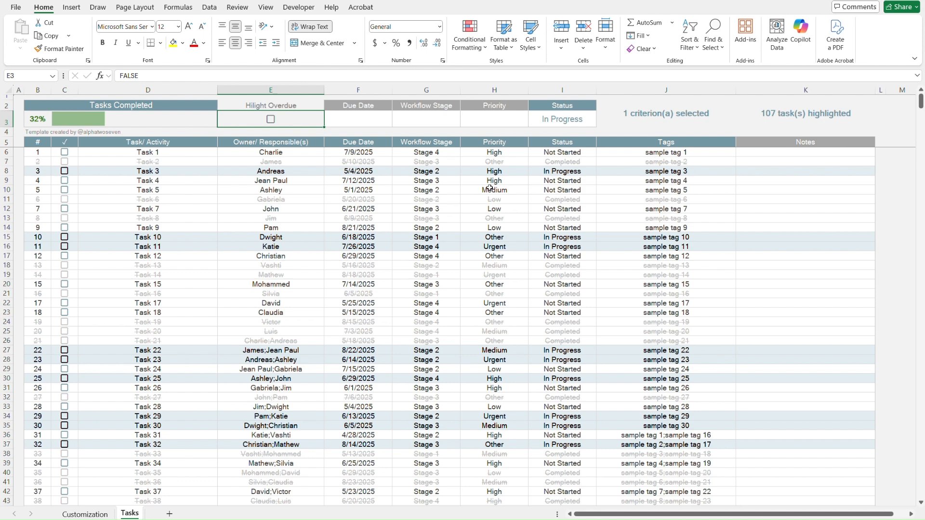
Clear the Status highlight criterion above the task list.
click(560, 119)
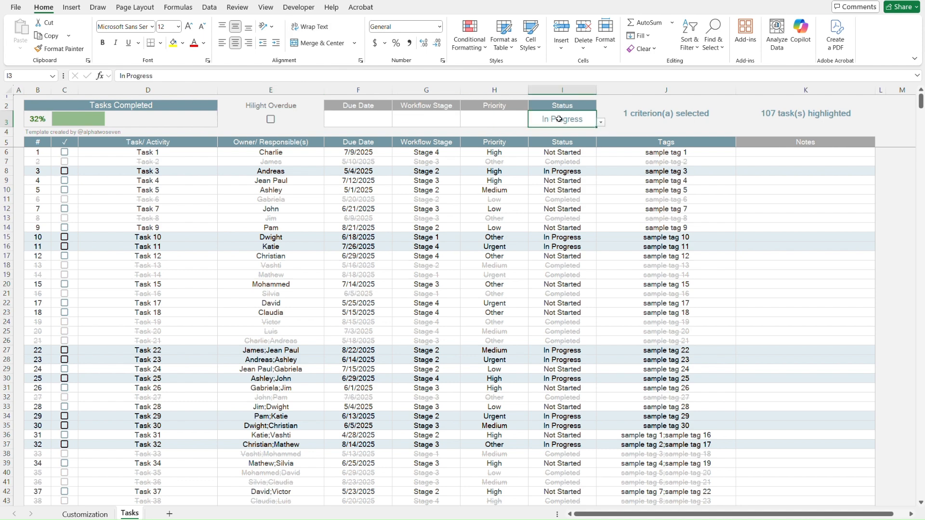
key(BackSpace)
key(Escape)
key(Delete)
key(Return)
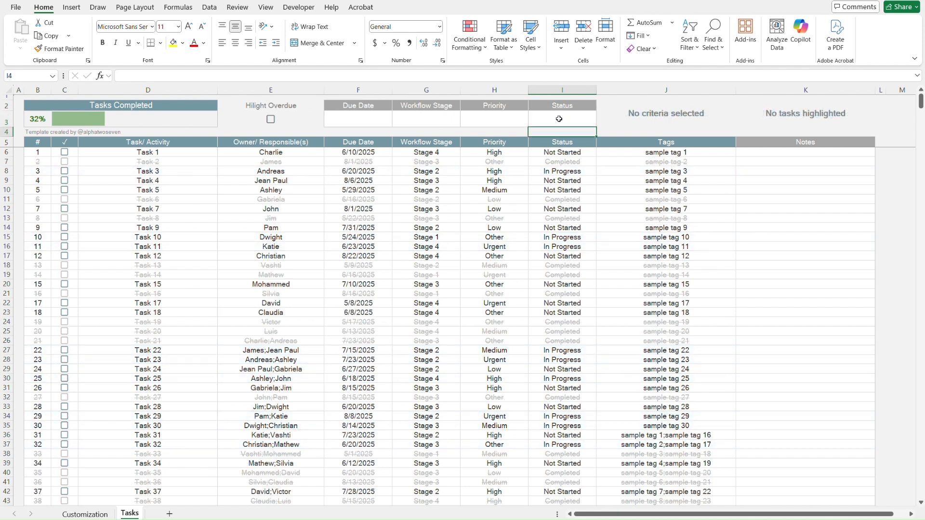
key(Left)
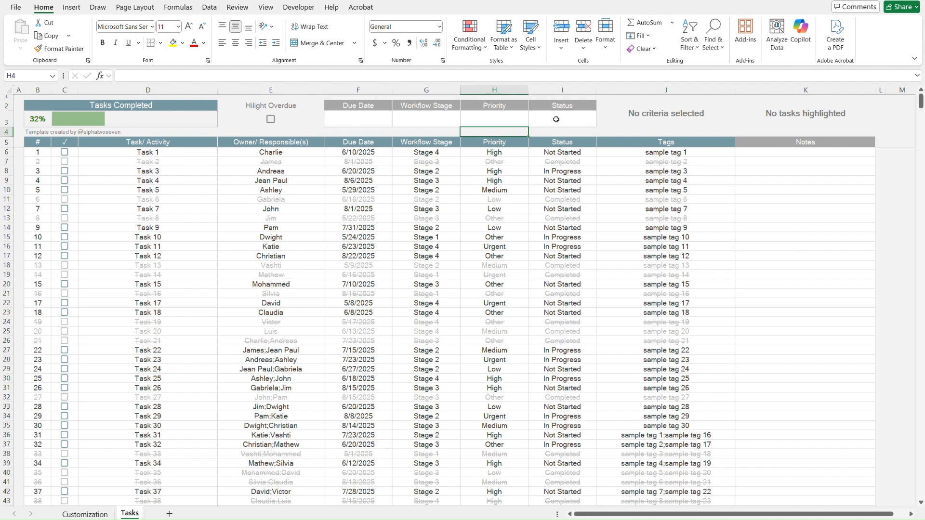
Select the whole task table from its header row to the last row and open the multi-level Sort settings.
click(42, 144)
key(ctrl+shift+Right)
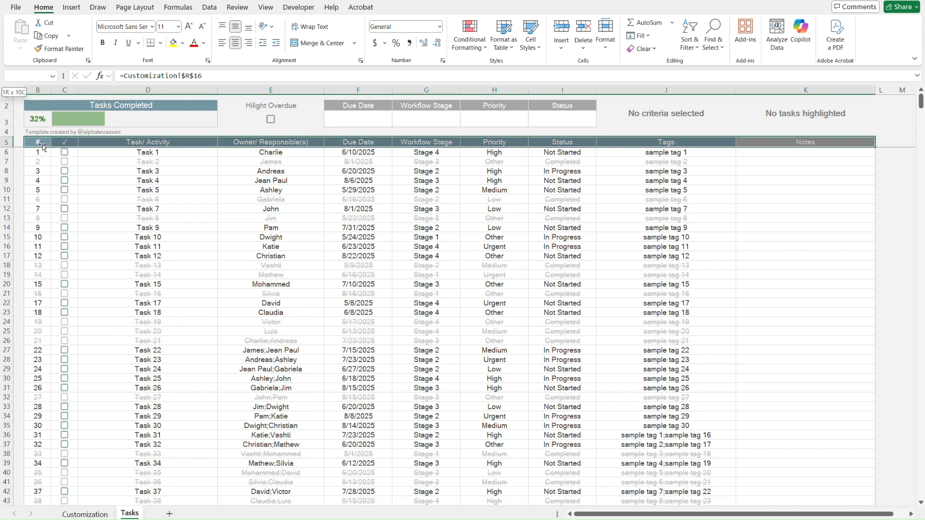
key(ctrl+shift+Down)
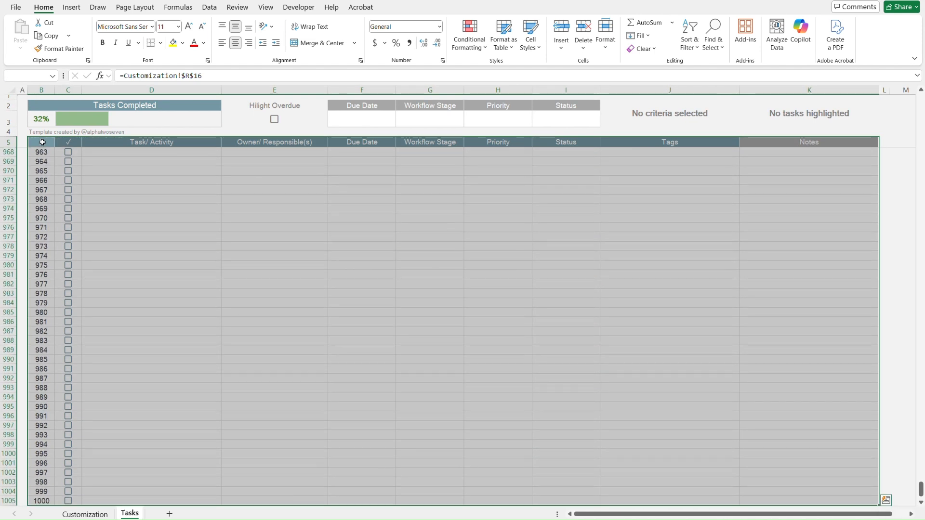
click(209, 8)
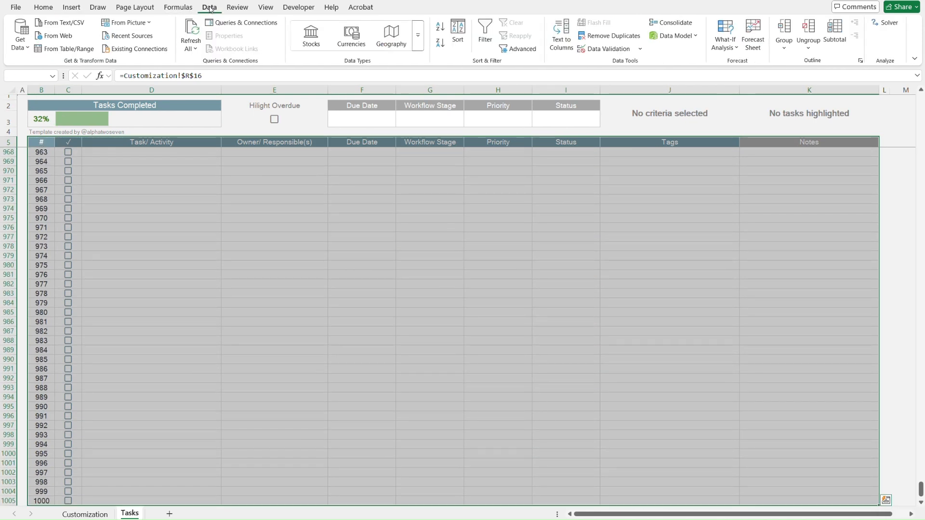
click(457, 33)
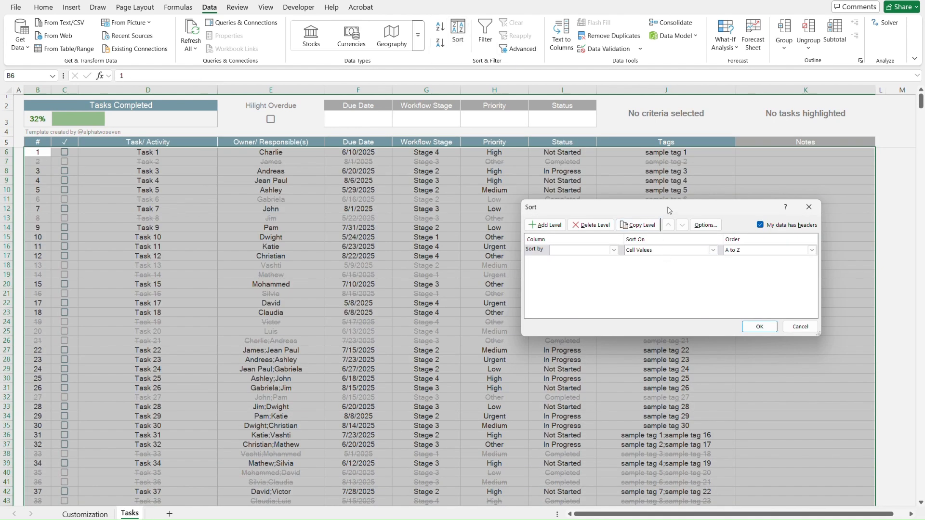
drag(669, 210, 443, 191)
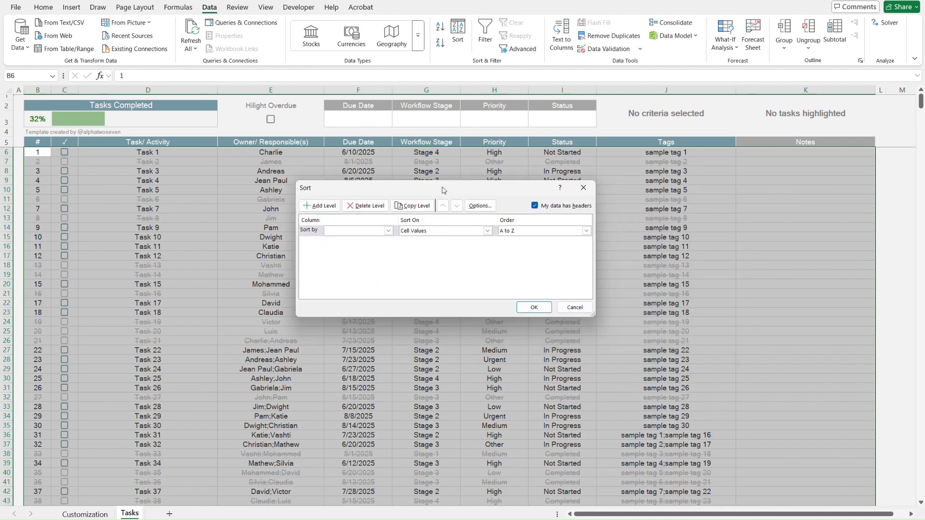
Define three sort levels for the task table: Status, then Workflow Stage, then Priority.
click(353, 231)
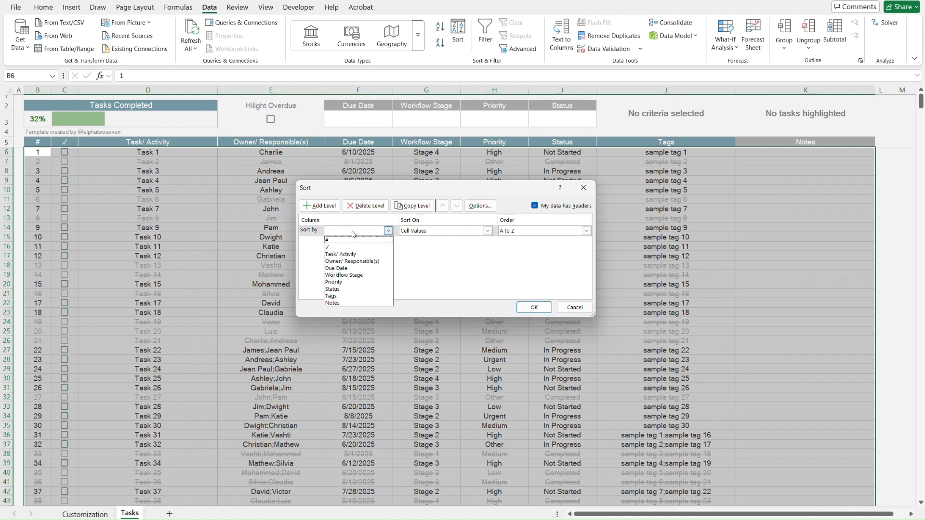
click(343, 289)
click(319, 205)
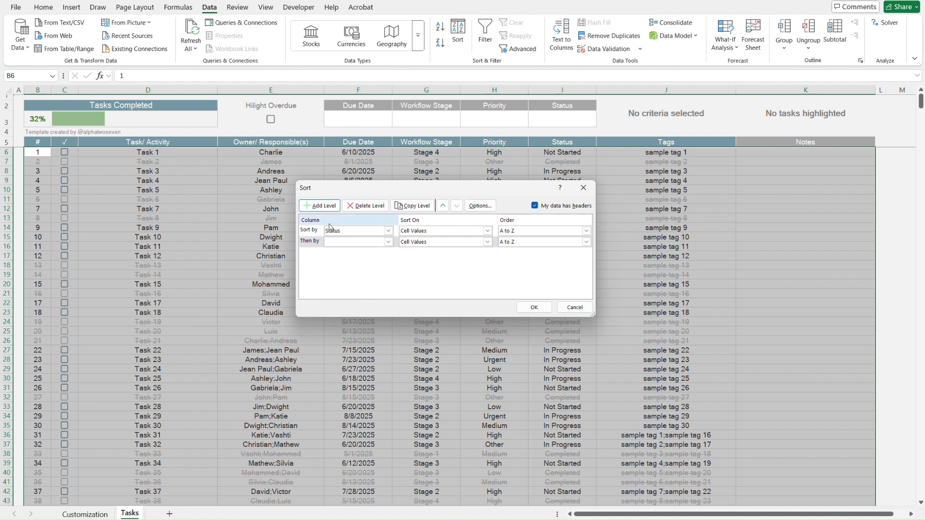
click(347, 244)
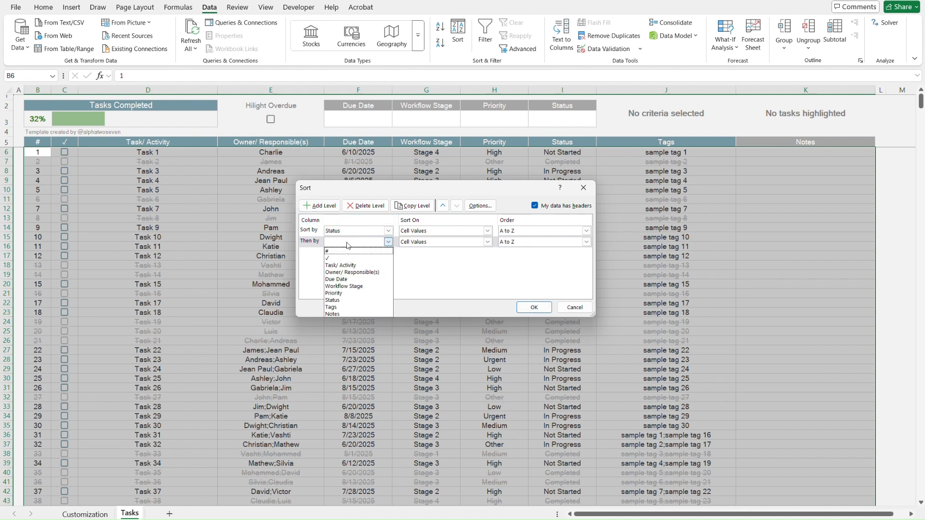
click(344, 286)
click(319, 206)
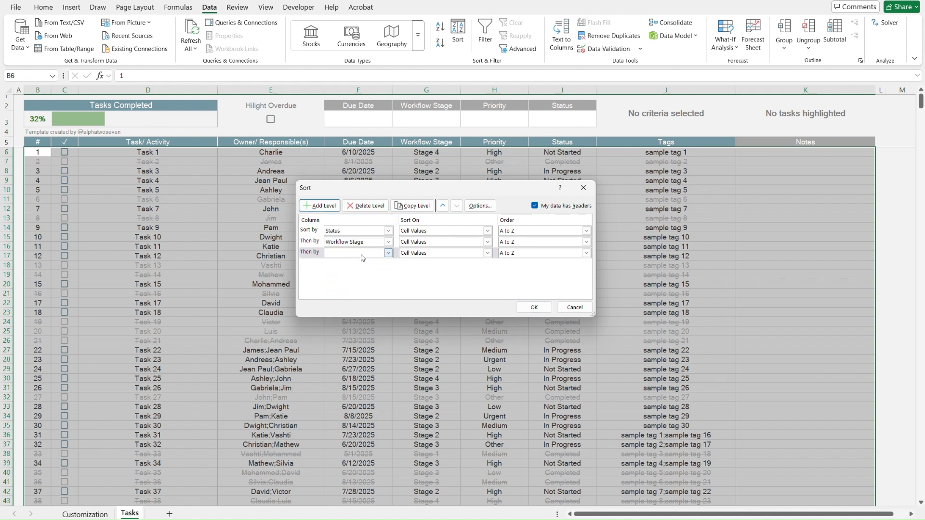
click(359, 254)
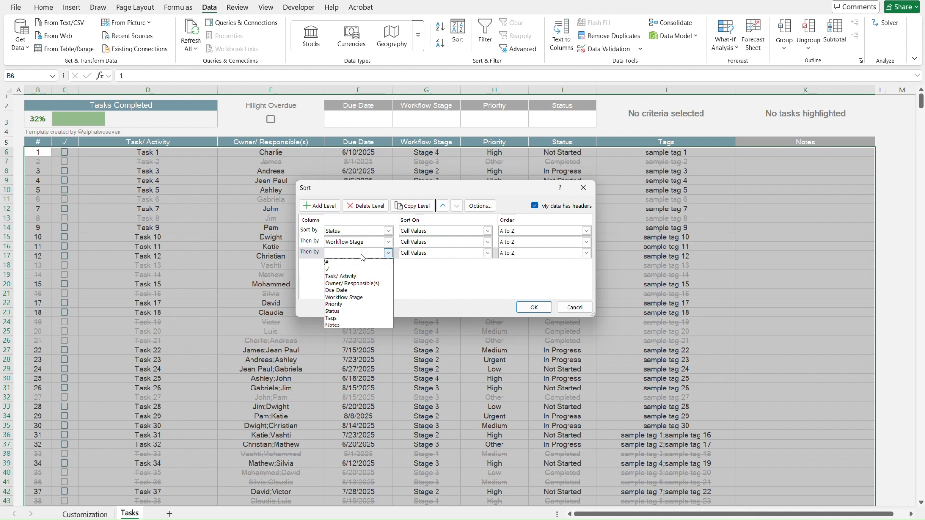
click(354, 304)
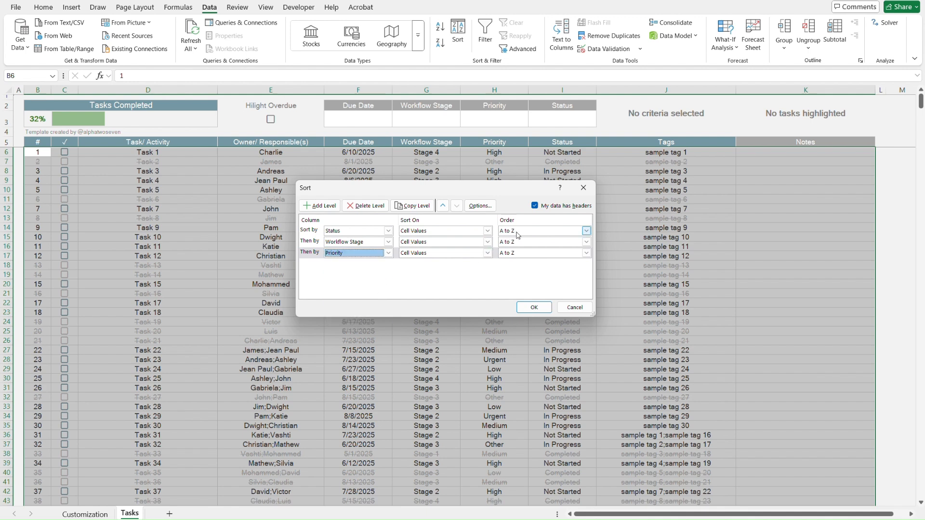
Set the Priority sort level's order to Z to A and apply the three-level sort to the task table.
click(518, 254)
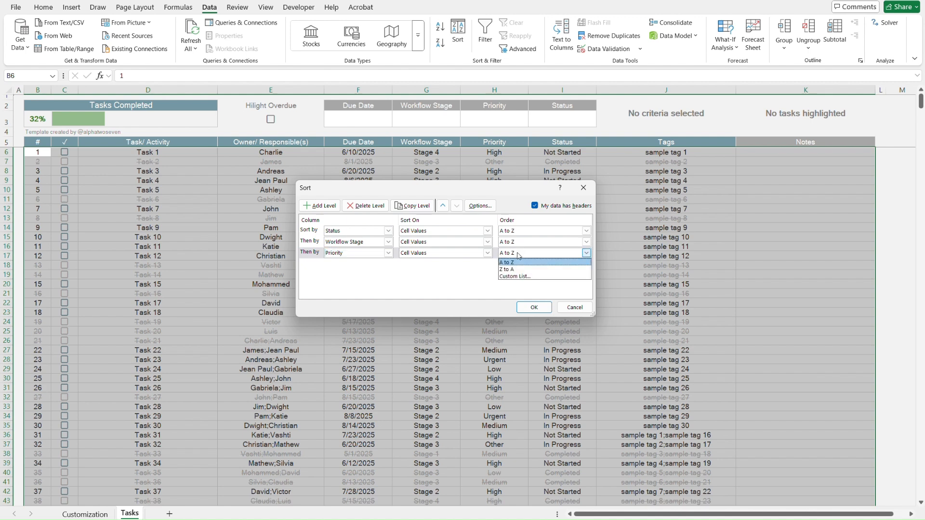
click(520, 269)
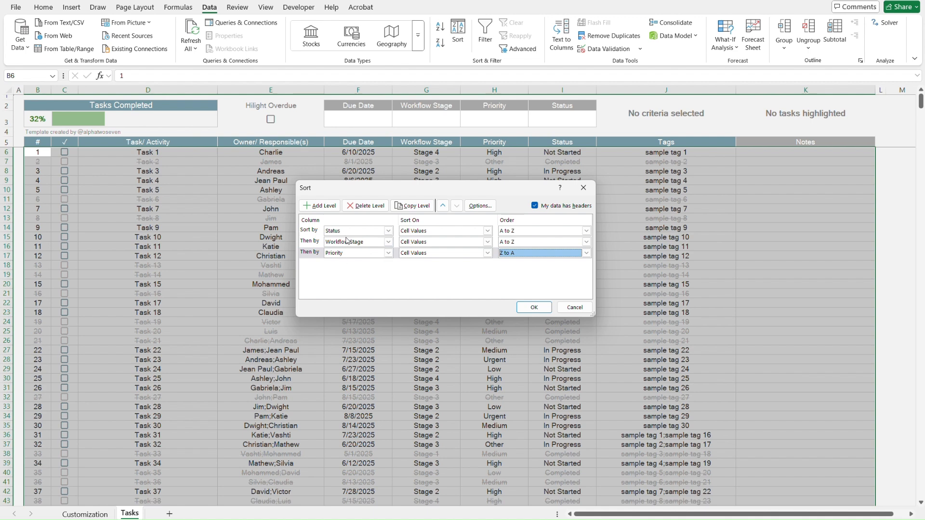
click(534, 308)
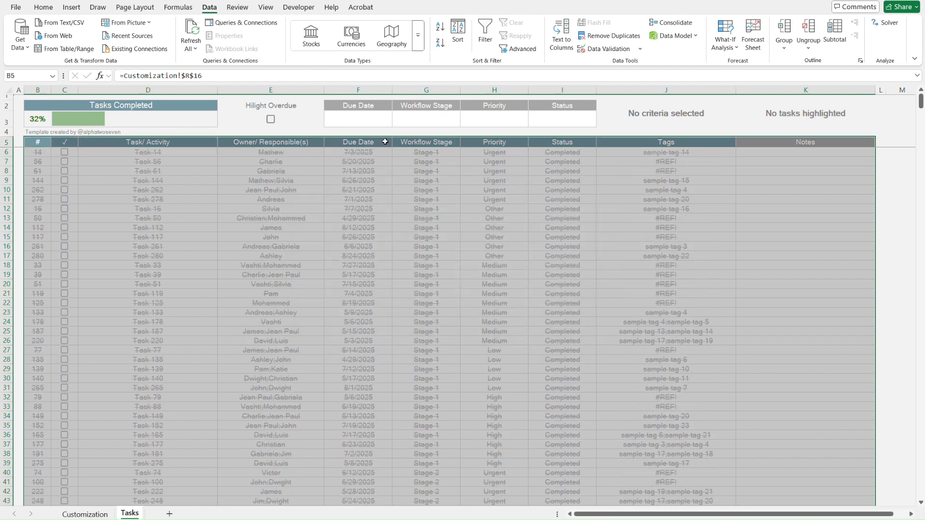
Look through the sorted task list to check the grouping by Status, Workflow Stage and Priority.
click(385, 143)
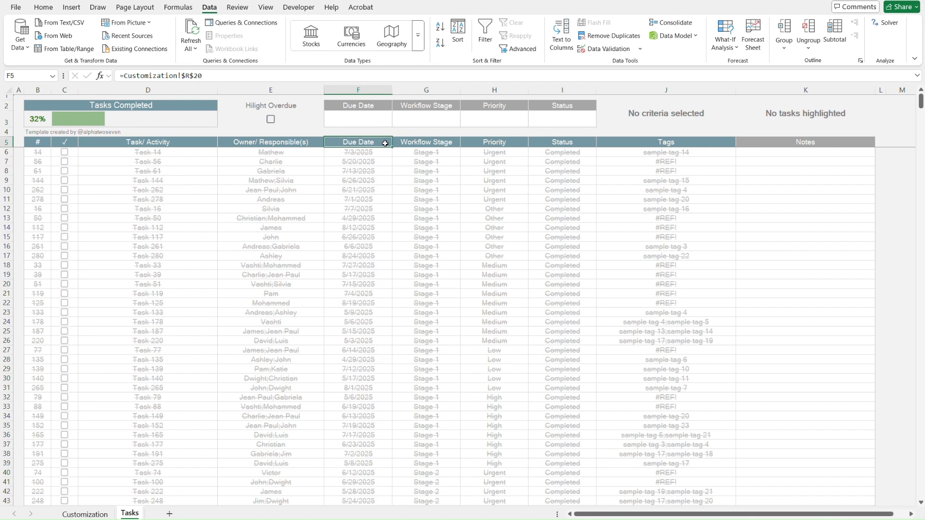
key(Down)
key(Down)
key(Down)
key(Down)
key(Down)
key(Down)
key(Down)
key(Down)
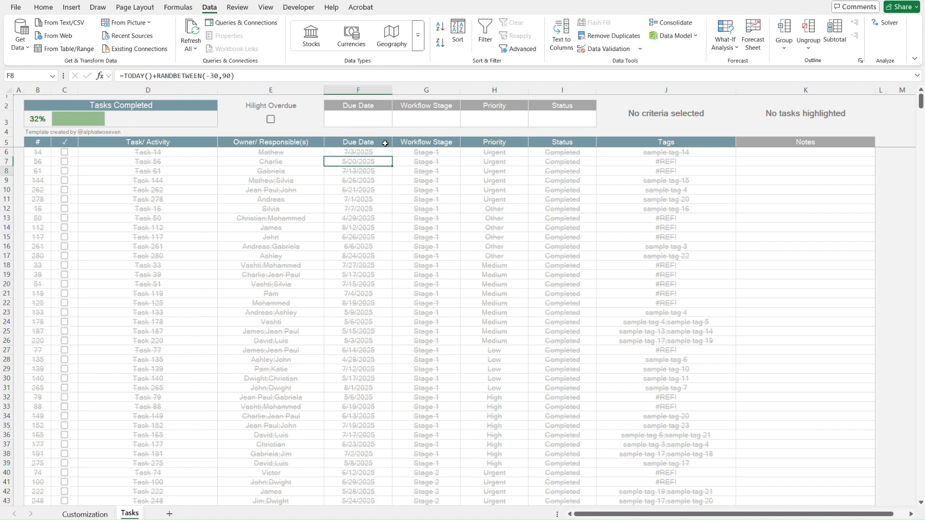
scroll(399, 246, down, 15)
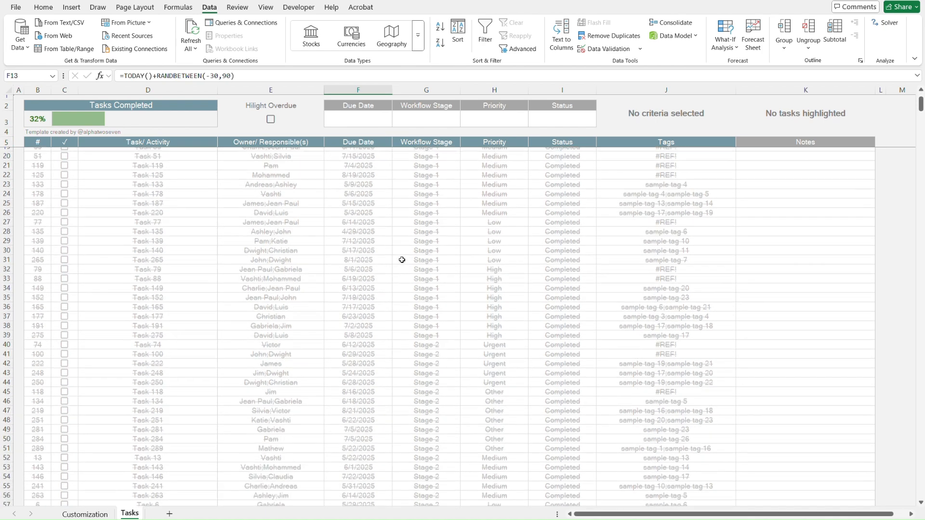
scroll(402, 260, down, 20)
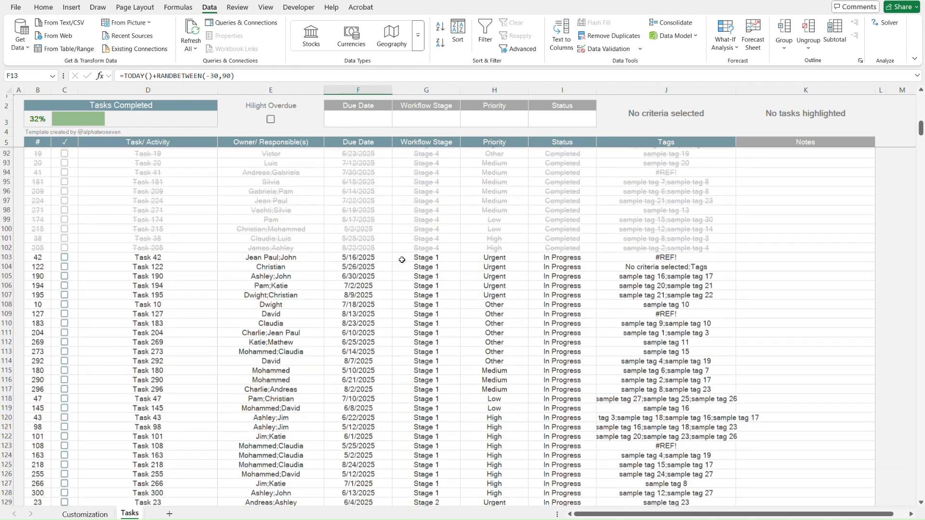
scroll(402, 259, down, 20)
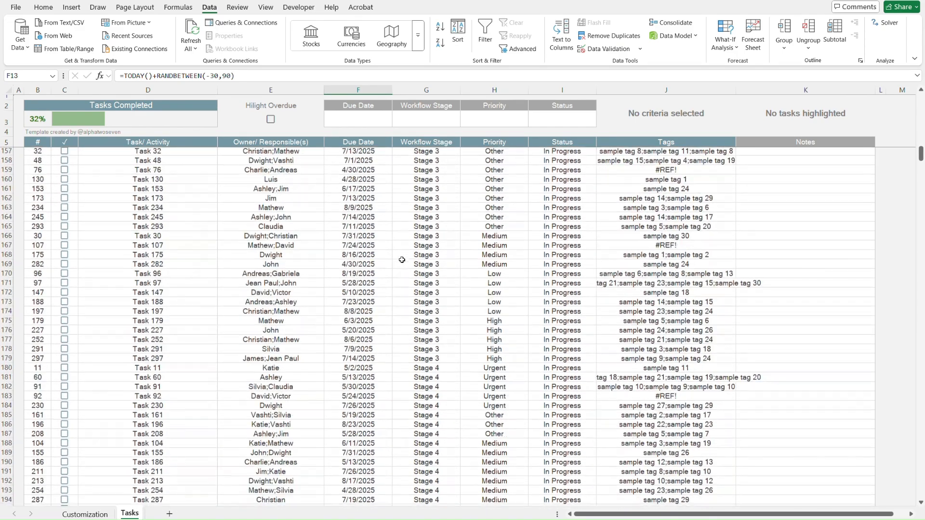
Undo the multi-level sort and select the first task's number cell.
key(ctrl+z)
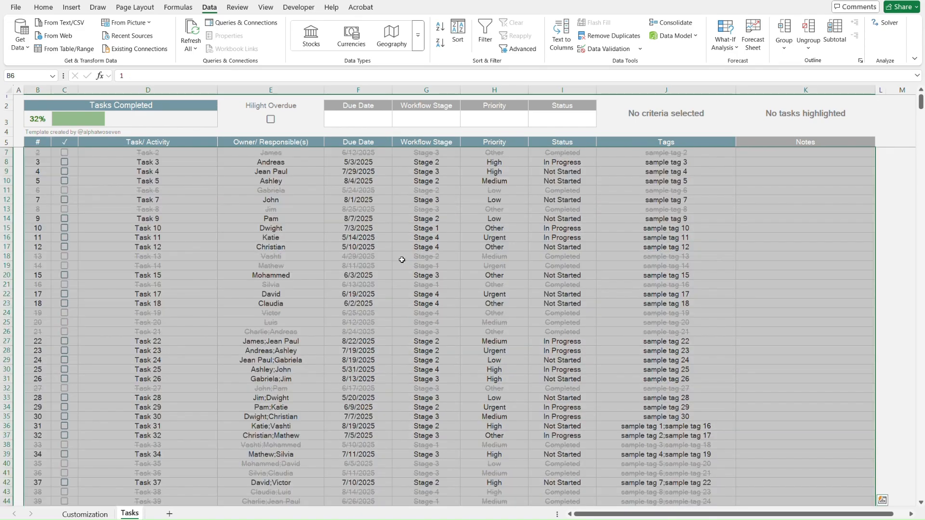
key(Up)
key(Up)
key(Down)
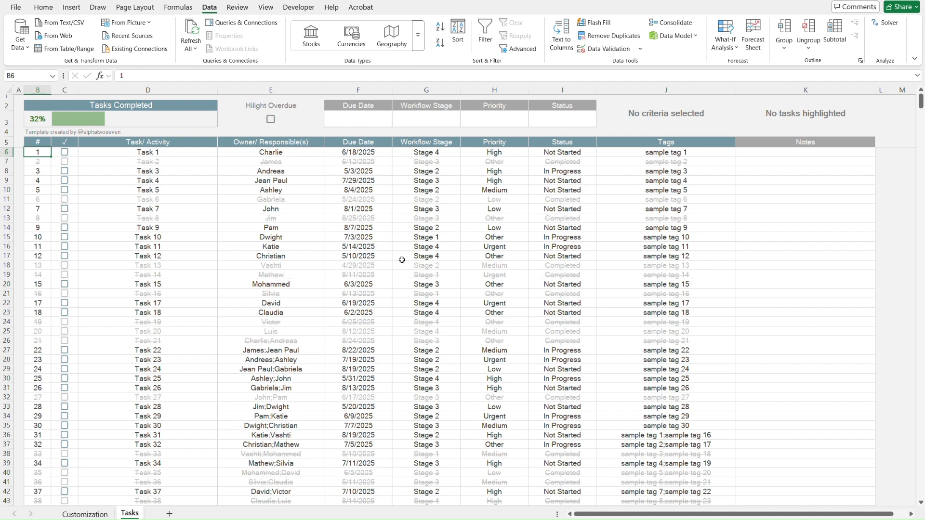
Examine the # column from the first task down to the last numbered row and return to the first tasks.
key(ctrl+Down)
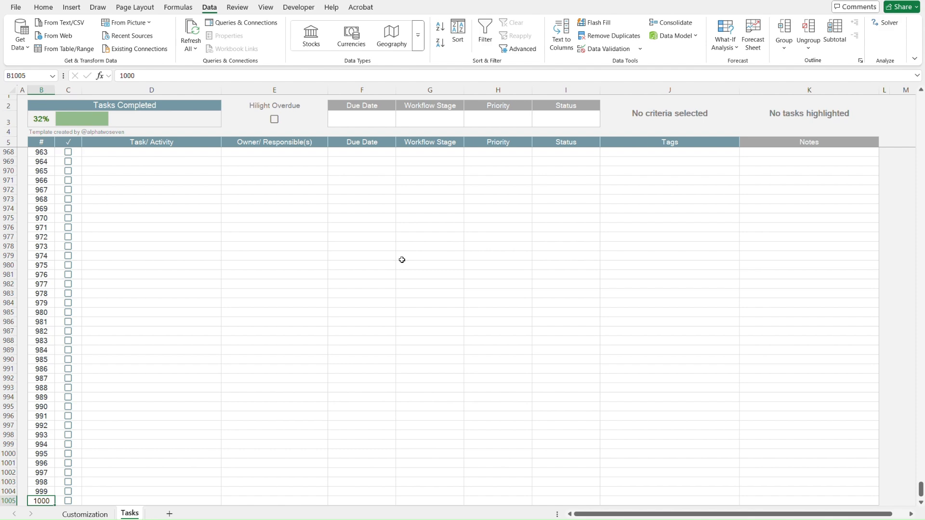
key(ctrl+Up)
key(Down)
key(Down)
key(Down)
key(Down)
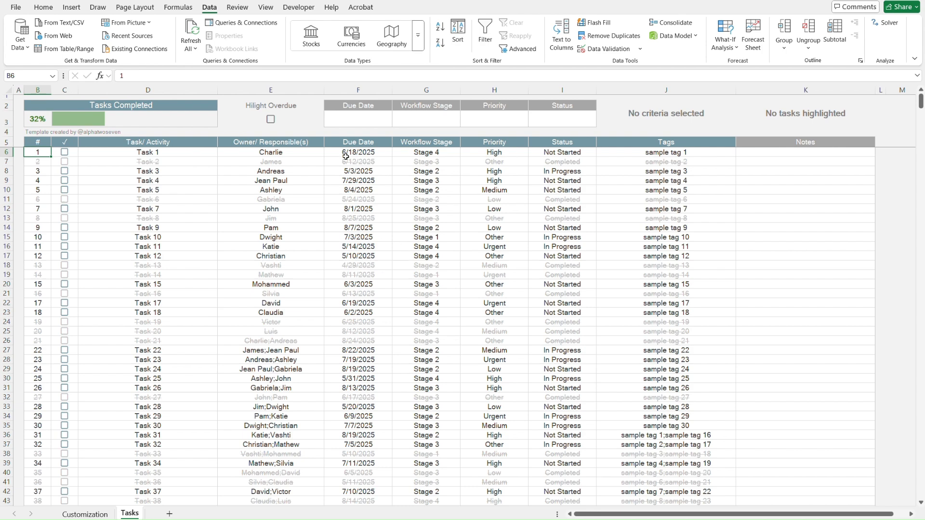
key(ctrl+Down)
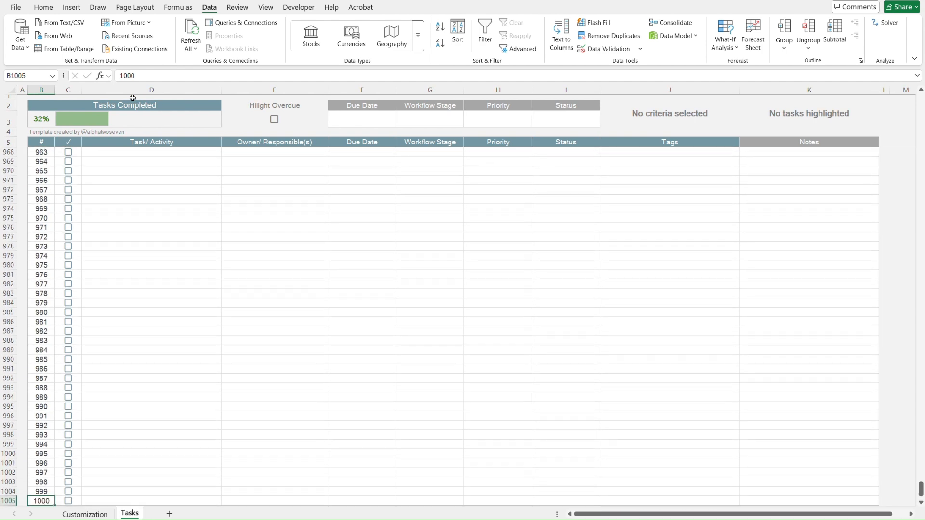
key(Up)
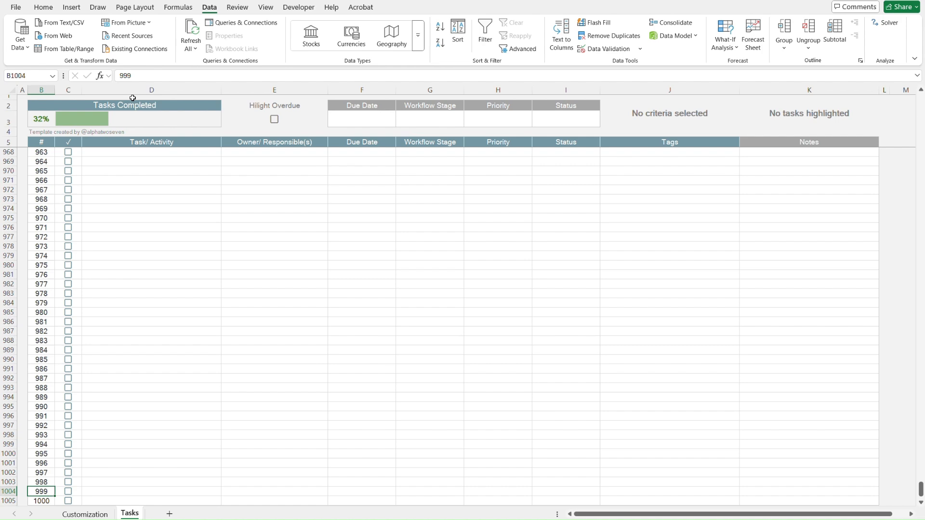
key(ctrl+Up)
key(Down)
key(Down)
key(Down)
key(Down)
key(Down)
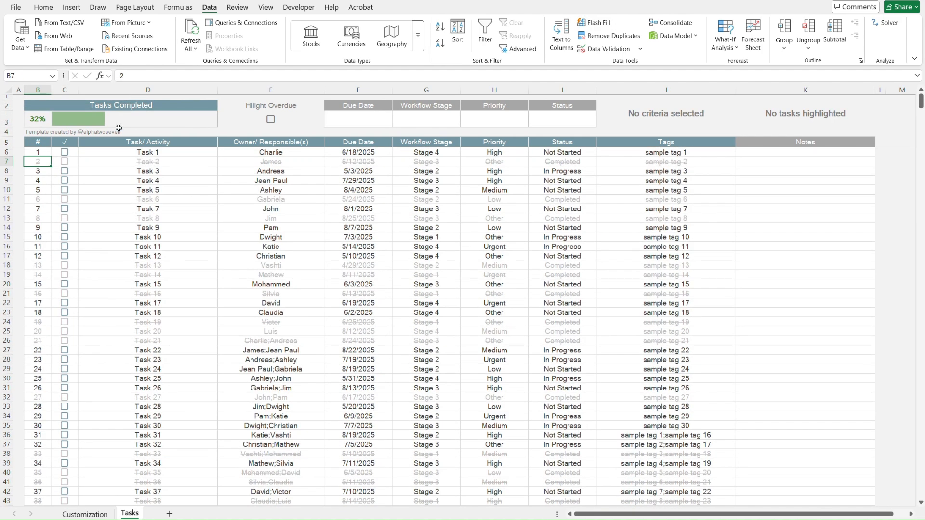
Select the ten empty Task/Activity cells D307 to D316 directly below the last filled task.
key(Right)
key(Right)
key(ctrl+Down)
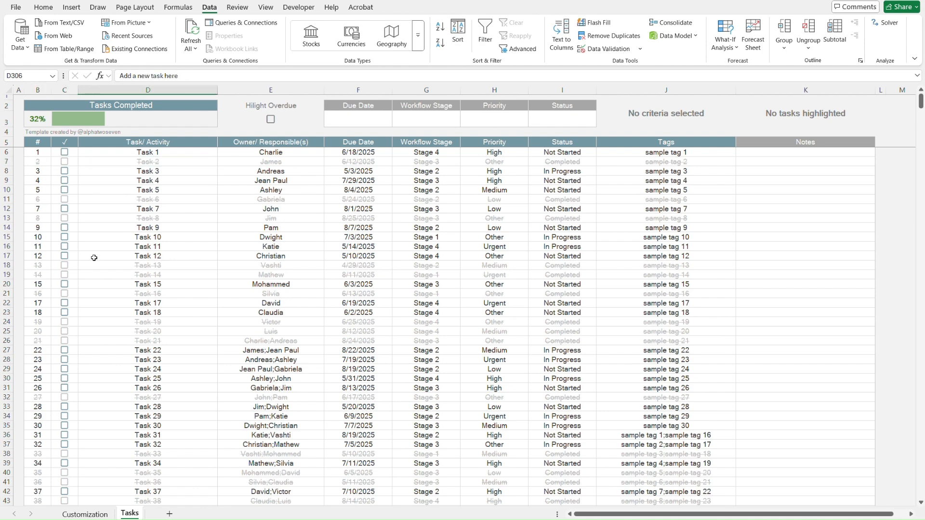
key(Down)
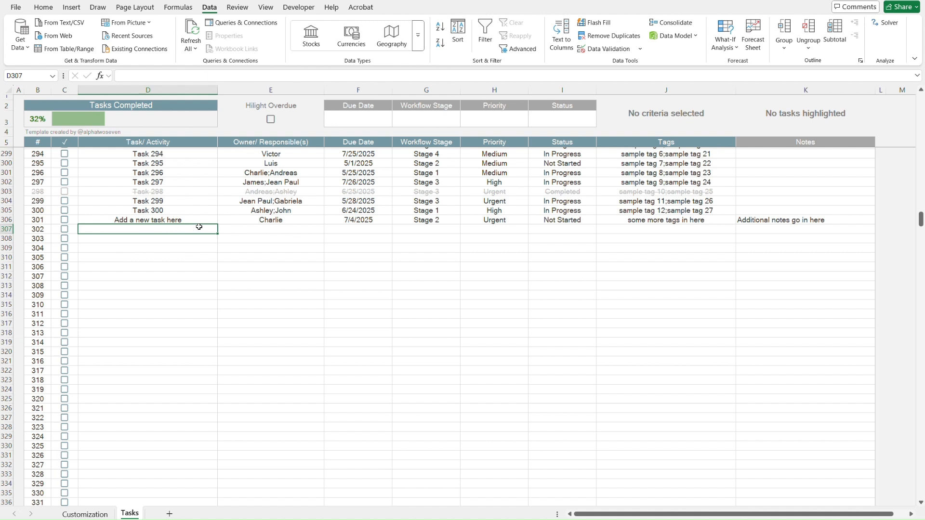
key(shift+Down)
key(shift+Down)
key(shift+Down)
key(shift+Down)
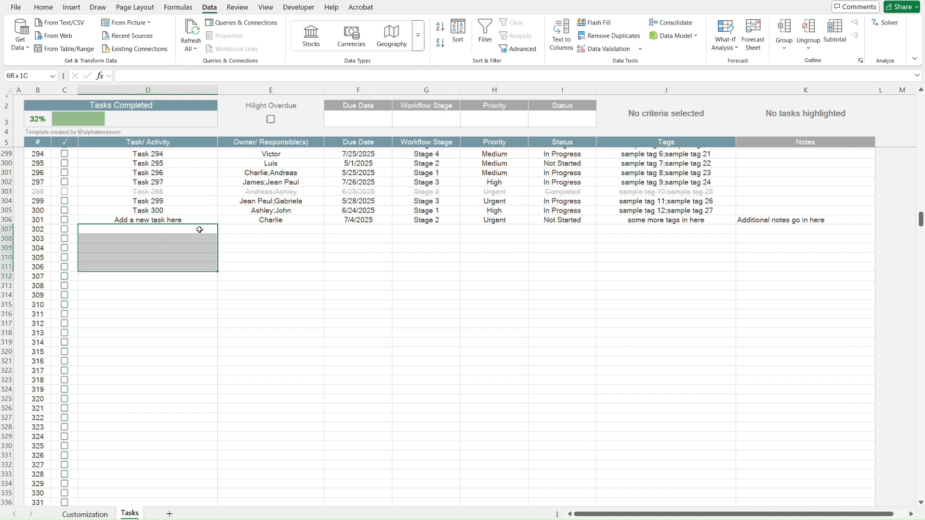
key(shift+Down)
key(shift+Down)
key(shift+Down)
key(shift+Down)
key(shift+Down)
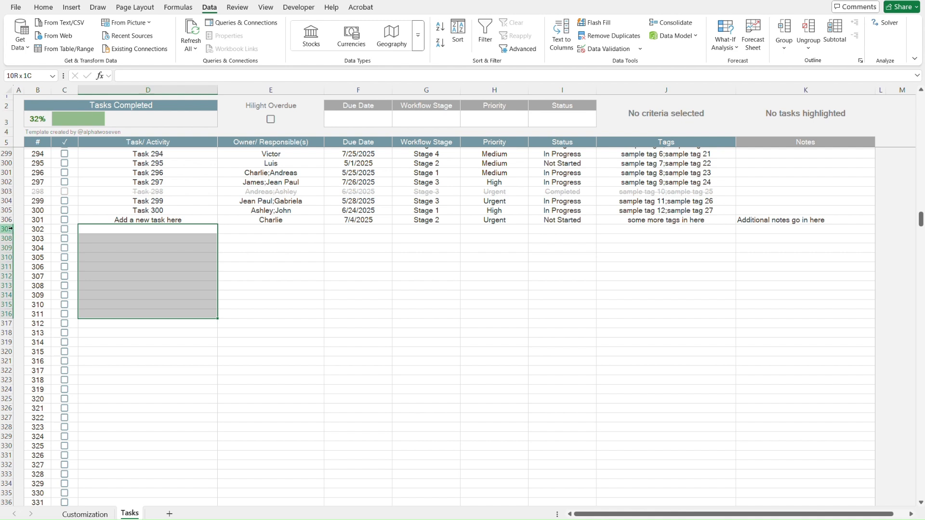
Copy the ten entire empty rows 307 to 316.
drag(9, 228, 9, 230)
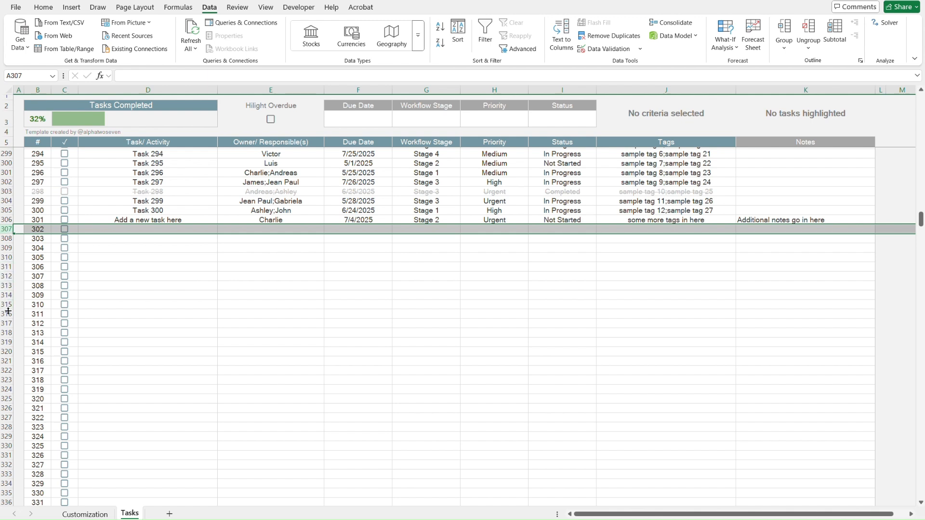
drag(6, 314, 7, 314)
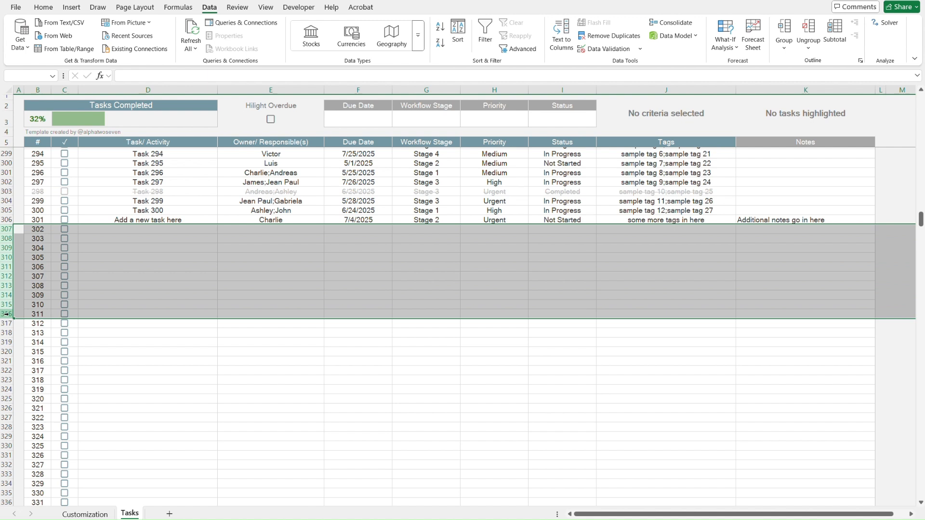
right_click(7, 314)
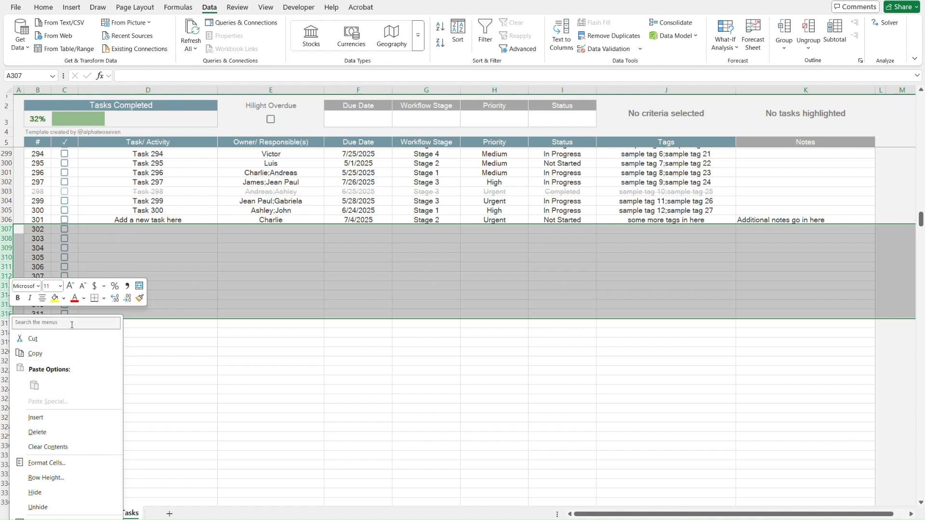
click(99, 228)
key(ctrl+c)
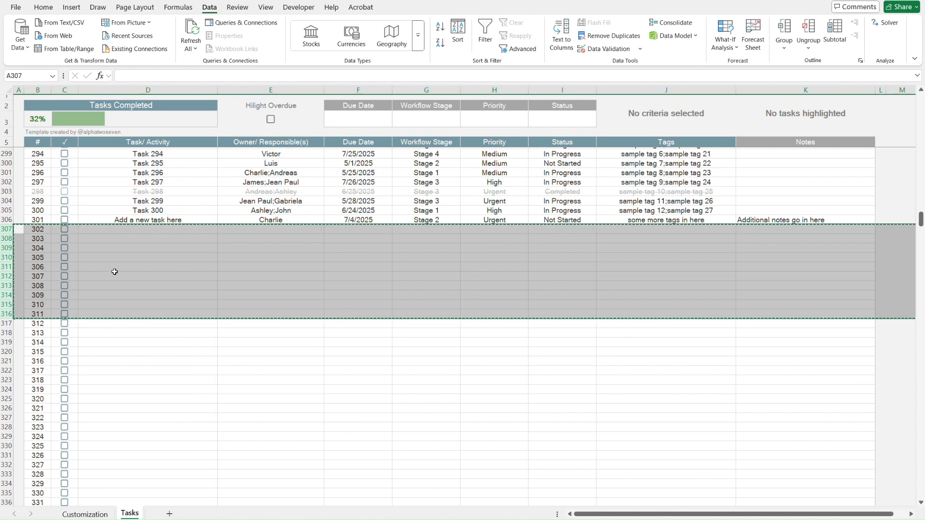
Check the start and end of the task numbering while the empty rows remain copied.
key(Up)
key(Right)
key(ctrl+Up)
key(Down)
key(Down)
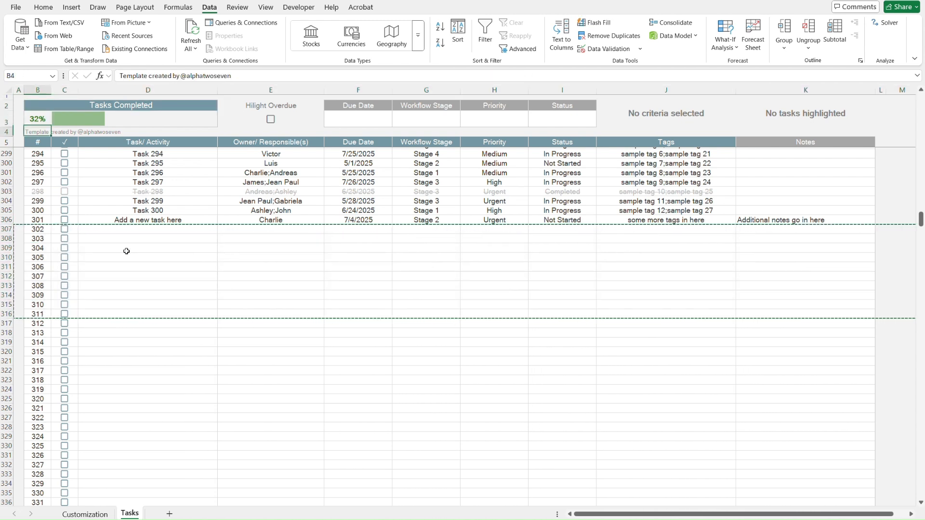
key(Down)
key(Down)
key(Down)
key(Up)
key(ctrl+Down)
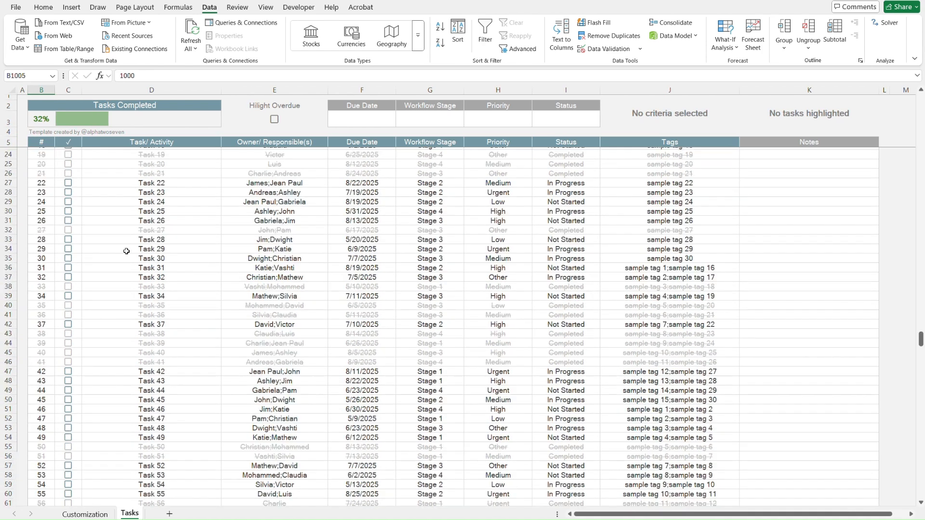
key(Up)
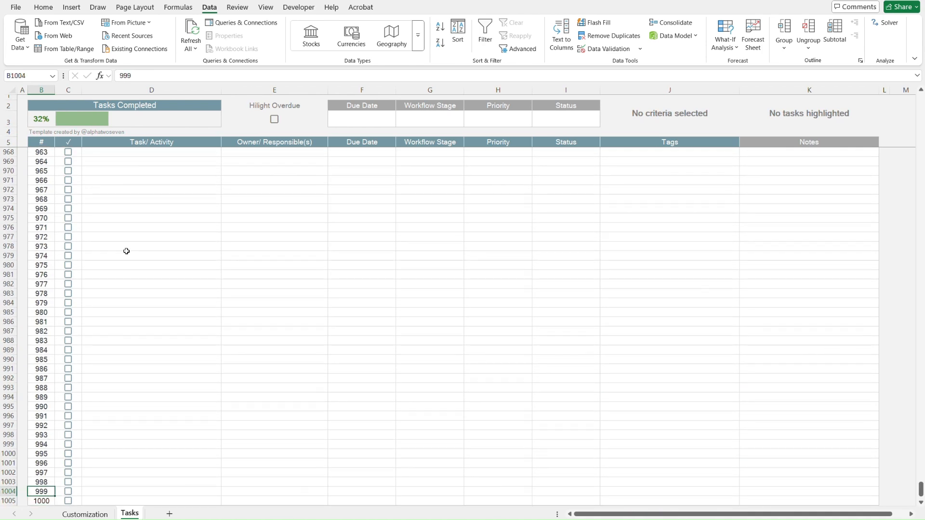
key(ctrl+Up)
key(Down)
key(Down)
key(Down)
key(Down)
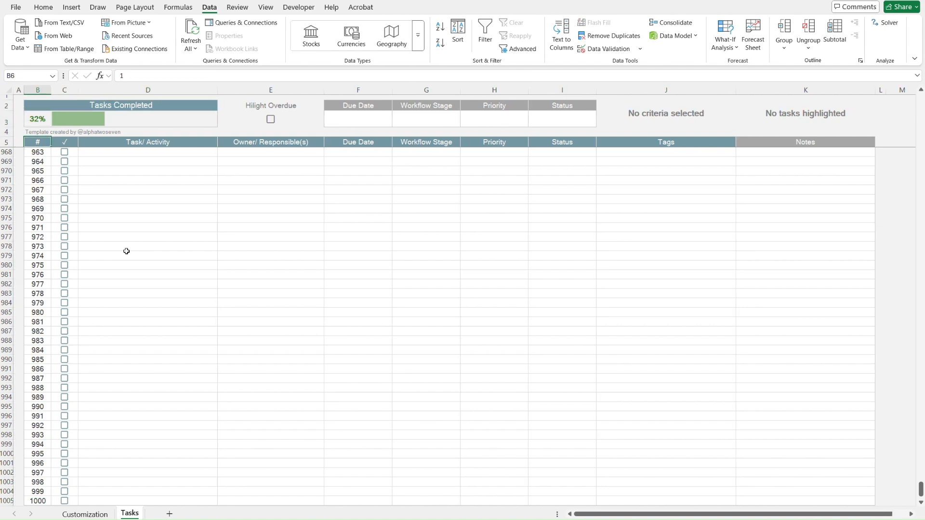
key(Down)
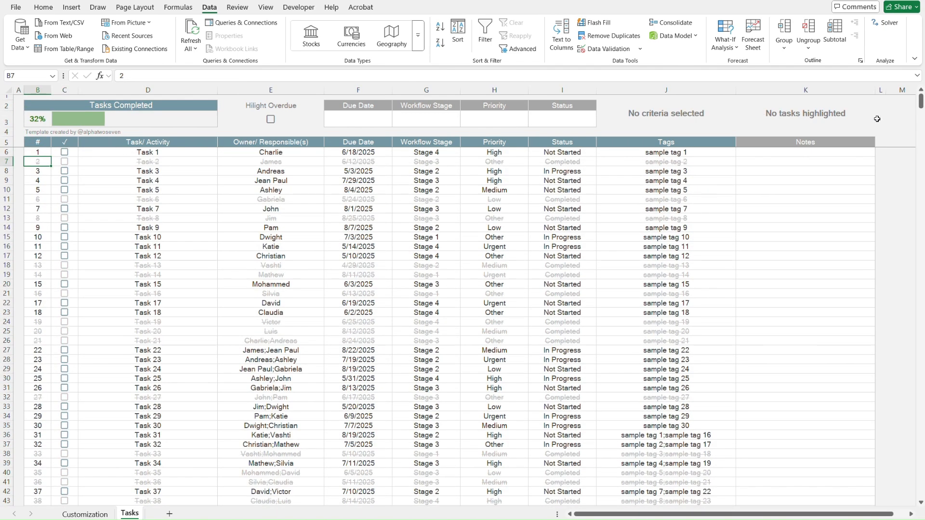
Insert the ten copied rows at row 307, directly below the last filled task.
click(200, 274)
key(ctrl+Down)
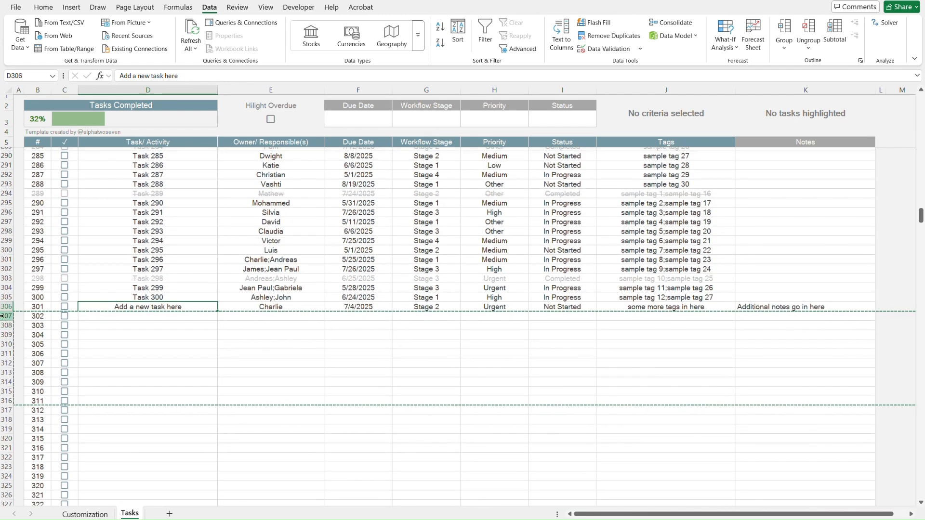
click(2, 316)
right_click(3, 316)
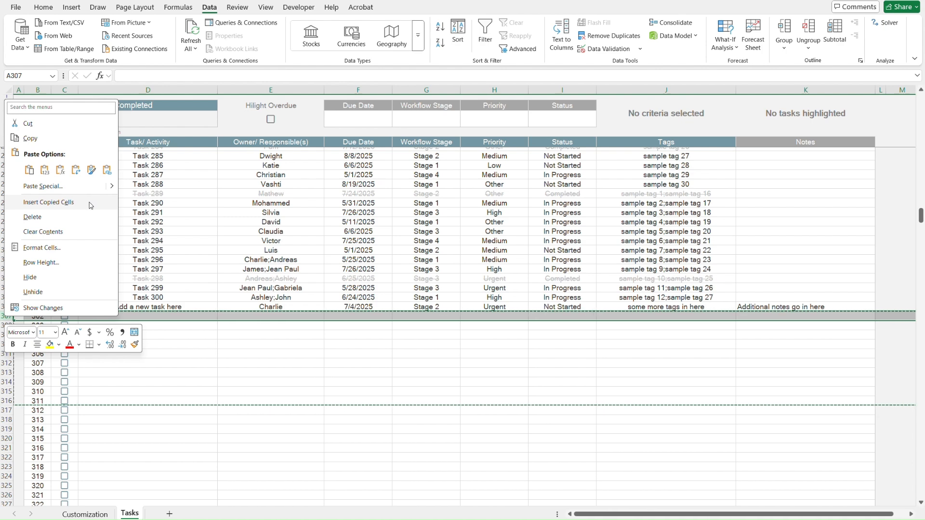
click(49, 202)
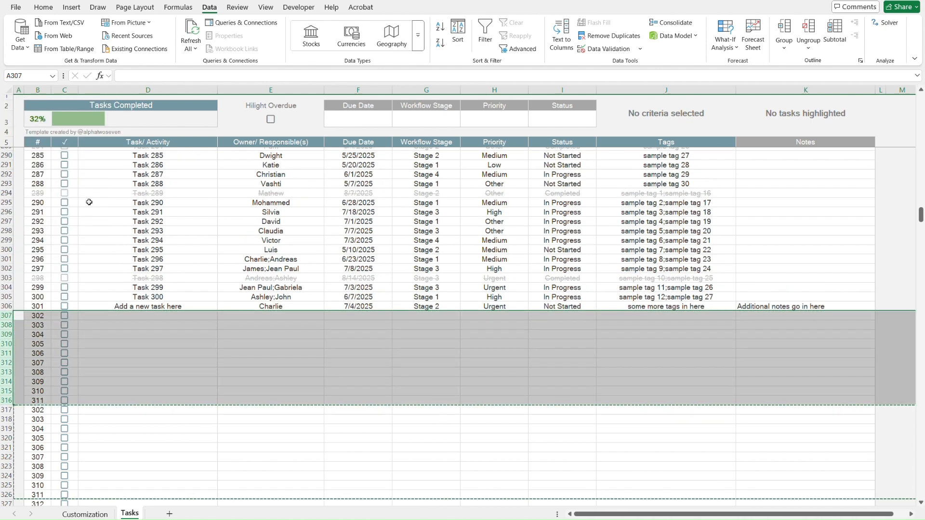
Select the # column cells from the last numbered row, 1015, up to the first task in row 6.
click(126, 214)
key(Left)
key(Left)
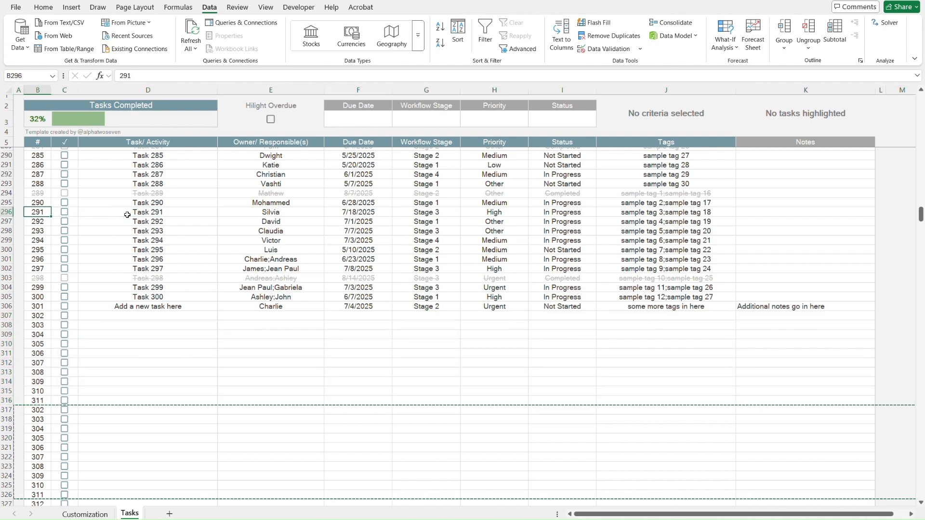
key(ctrl+Down)
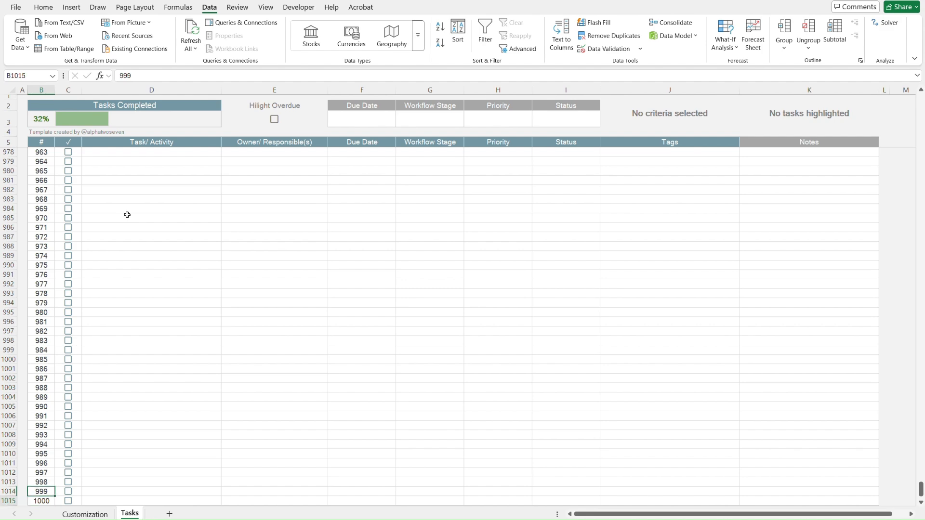
key(Down)
key(Up)
key(ctrl+shift+Up)
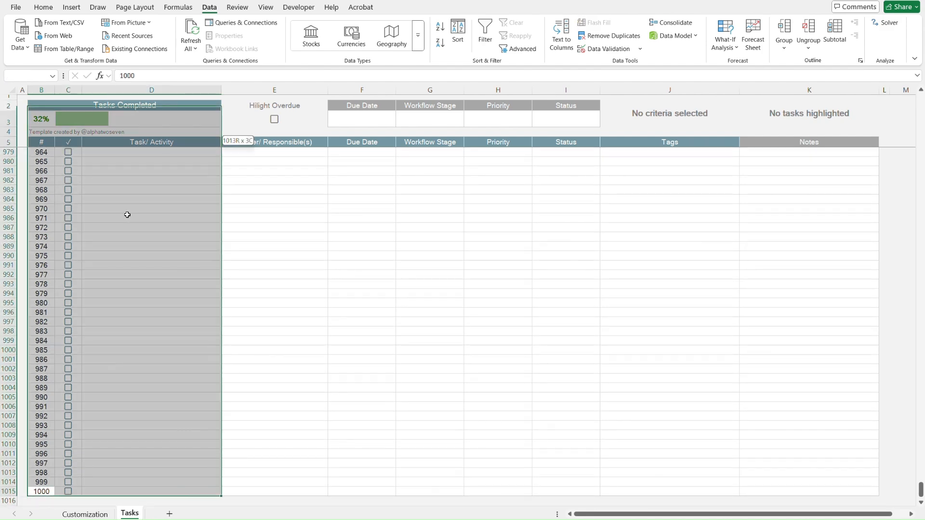
key(shift+Left)
key(shift+Left)
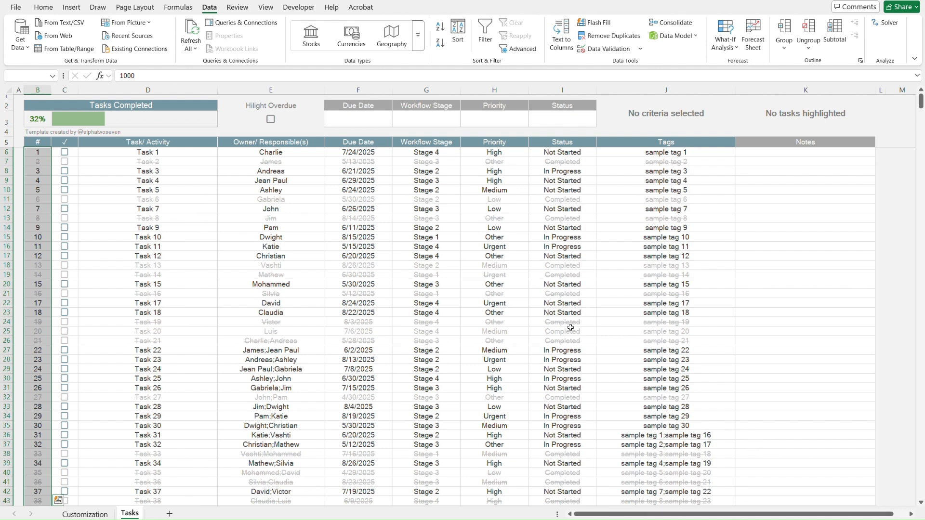
Enter the formula =B6+1 in the second task's # cell, B7.
key(Right)
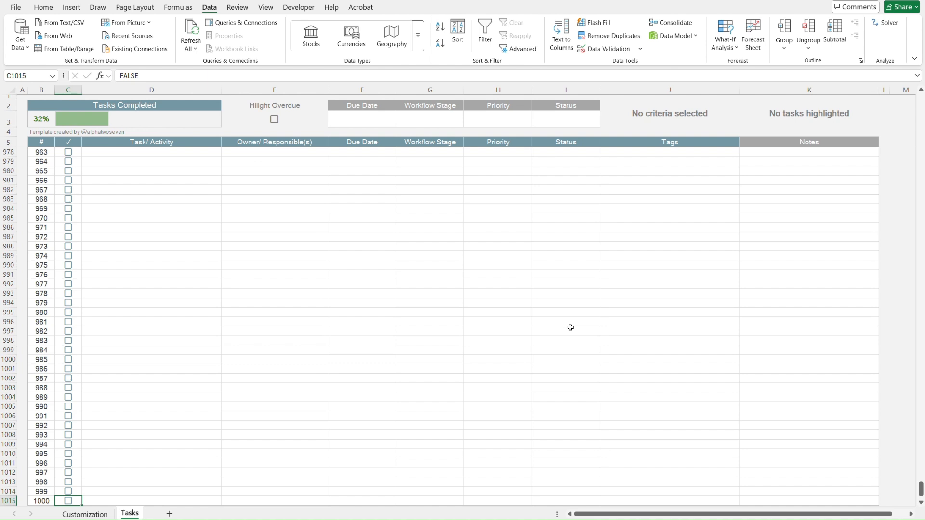
key(Up)
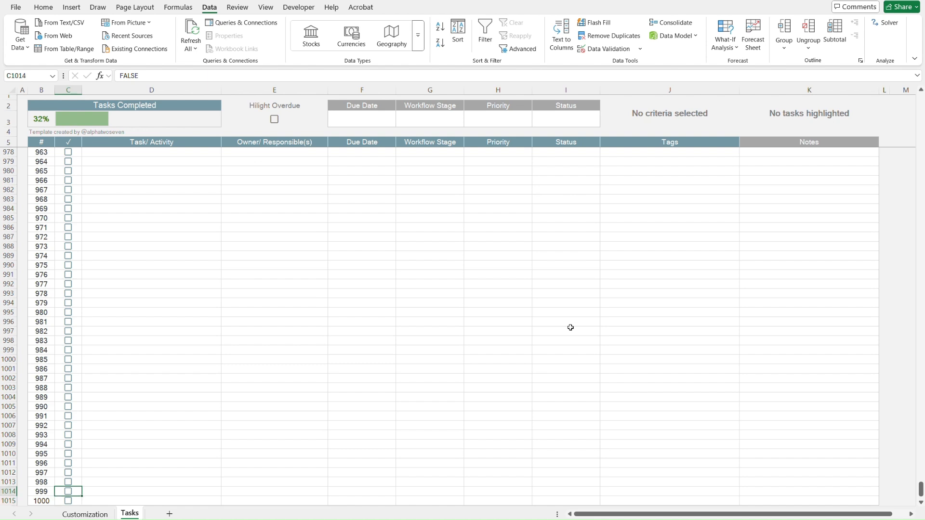
key(ctrl+Up)
key(Down)
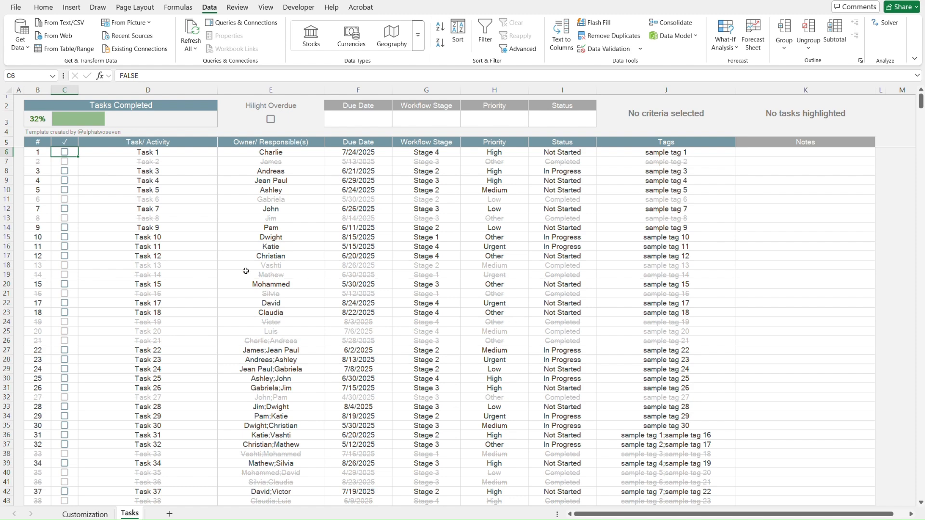
click(40, 153)
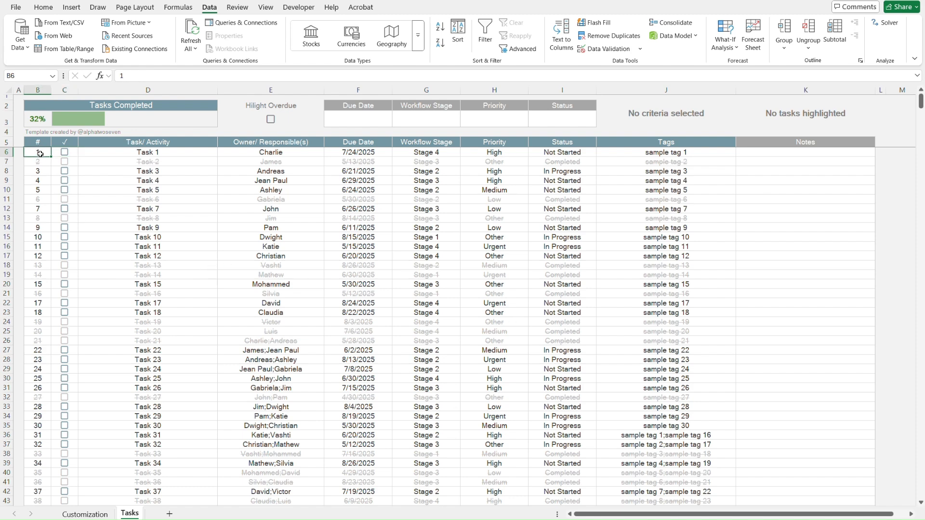
key(Down)
text(=)
click(40, 153)
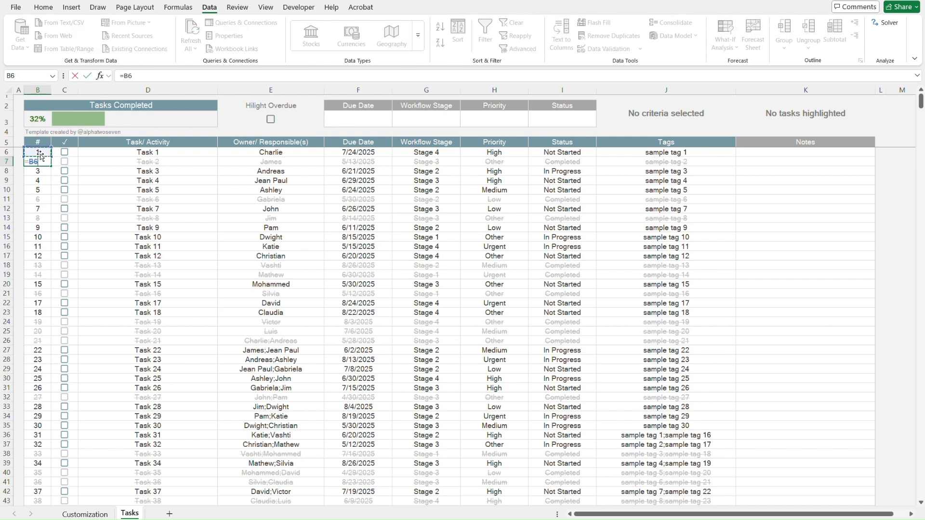
text(+1)
key(Return)
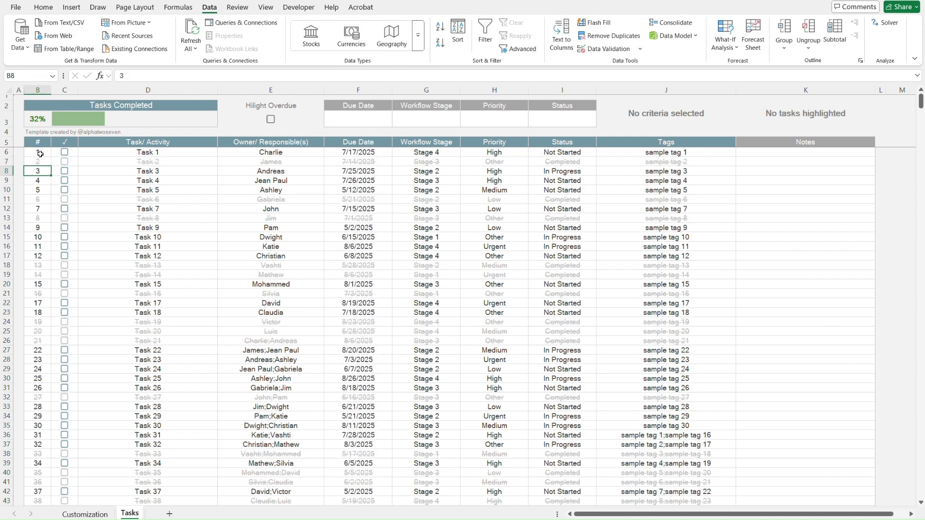
Fill the numbering formula from B7 down the # column to row 1015.
key(Up)
key(ctrl+shift+Down)
key(ctrl+d)
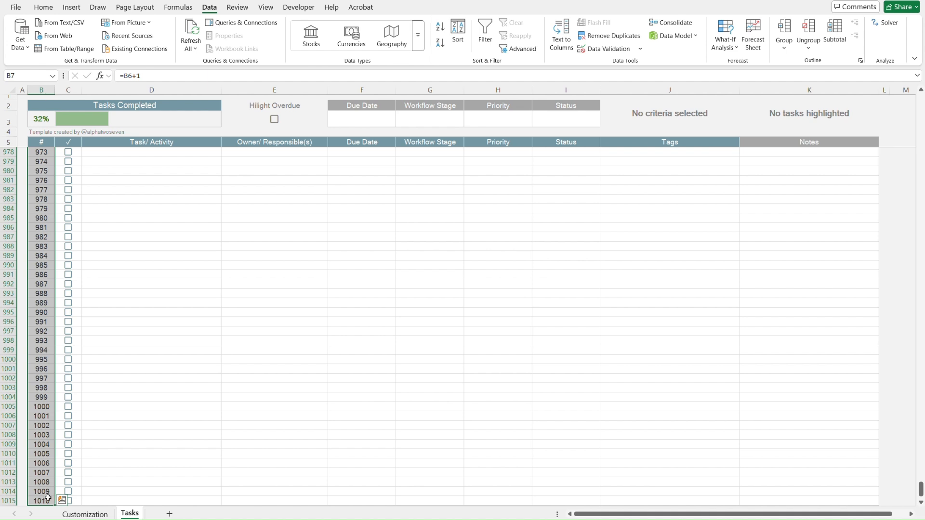
Replace the numbering formulas from B7 down to B1015 with their values using Paste Special.
key(ctrl+c)
key(ctrl+alt+v)
key(v)
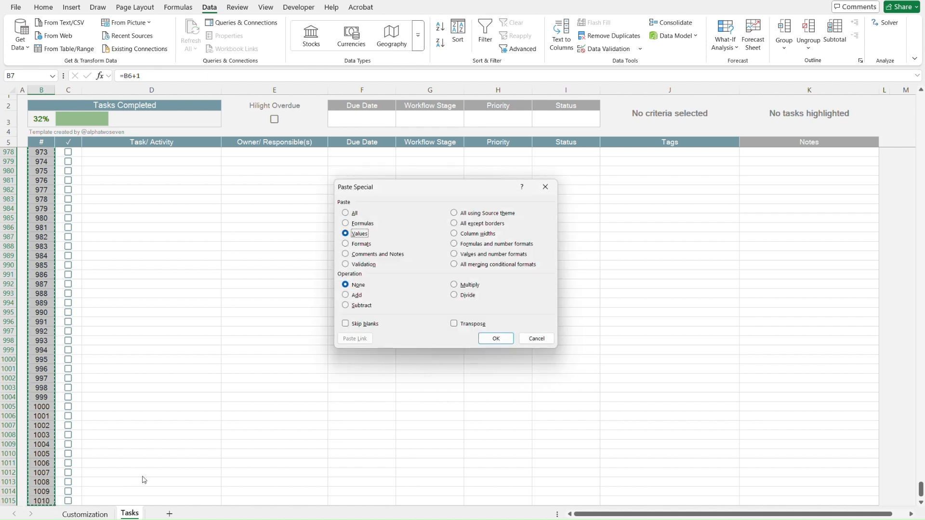
key(Return)
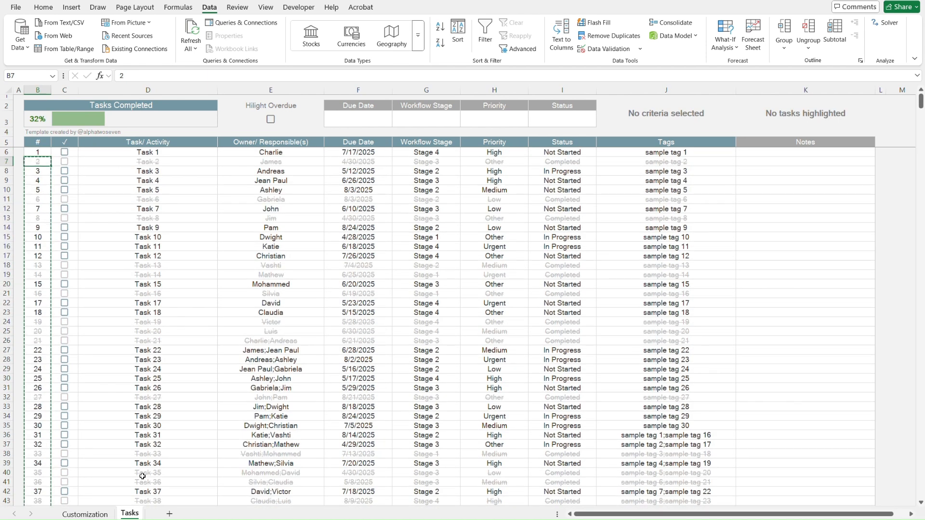
key(Escape)
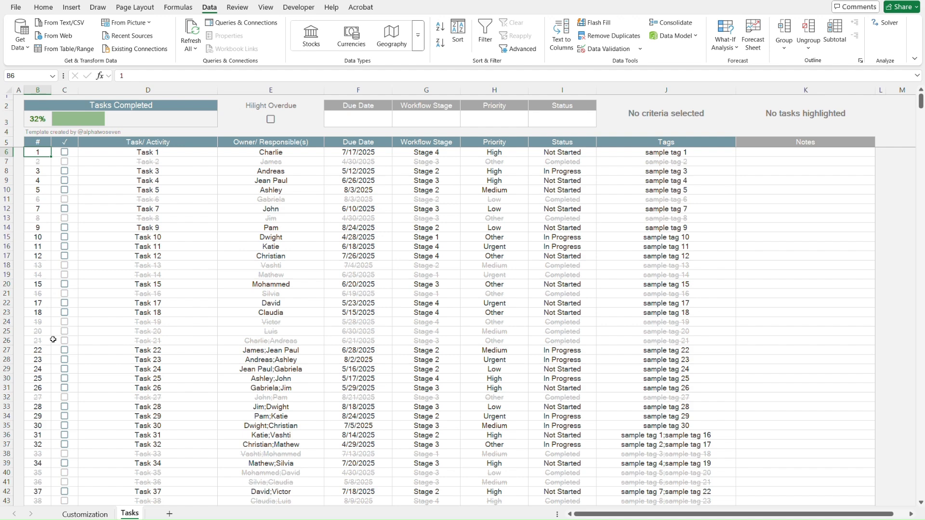
Check the last number in the # column and the Tasks Completed formula in B3, ending at the first task.
key(ctrl+Down)
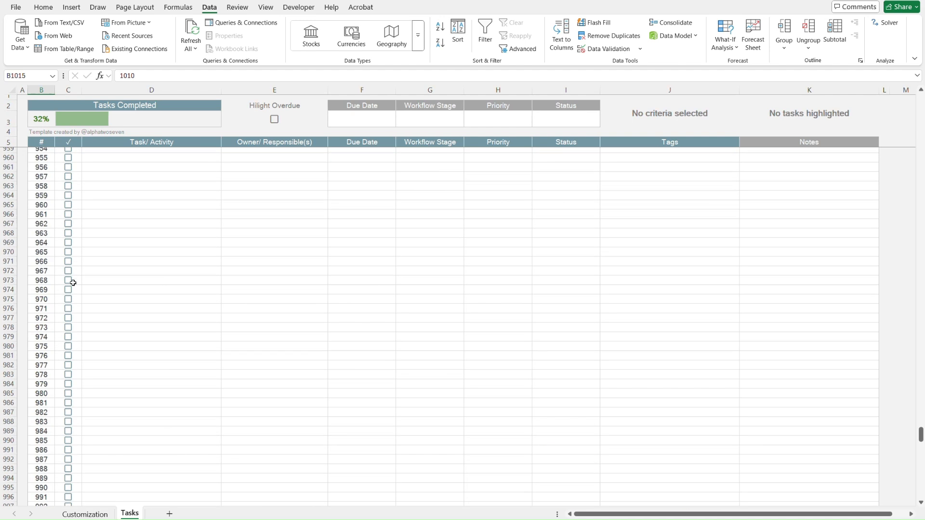
key(ctrl+Up)
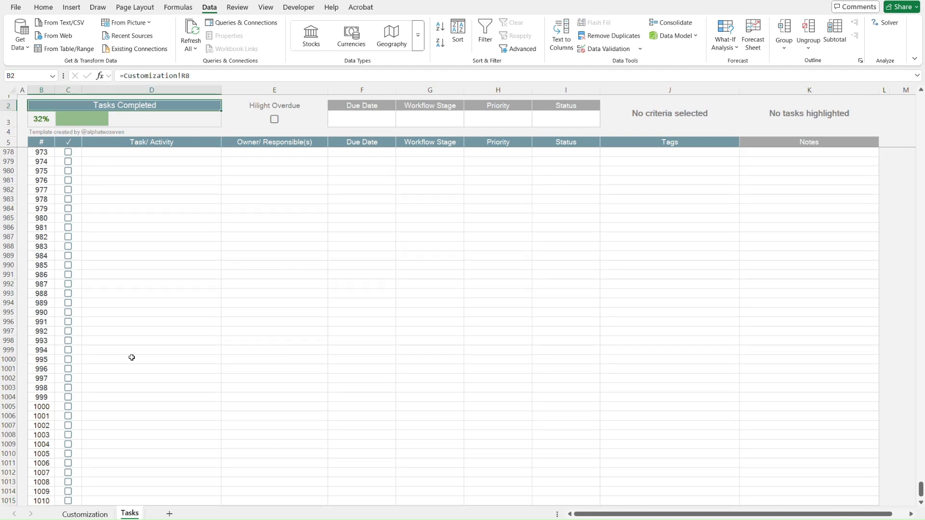
key(Down)
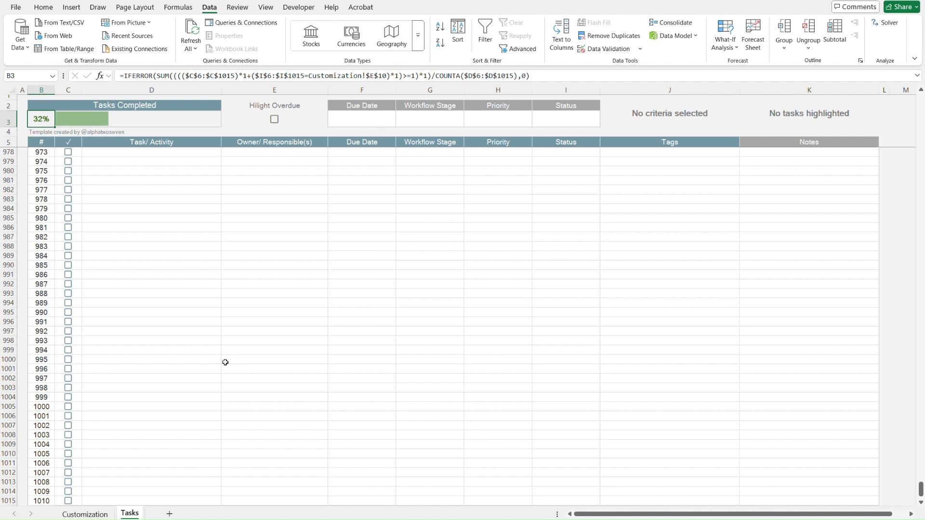
key(Down)
key(Down)
key(Down)
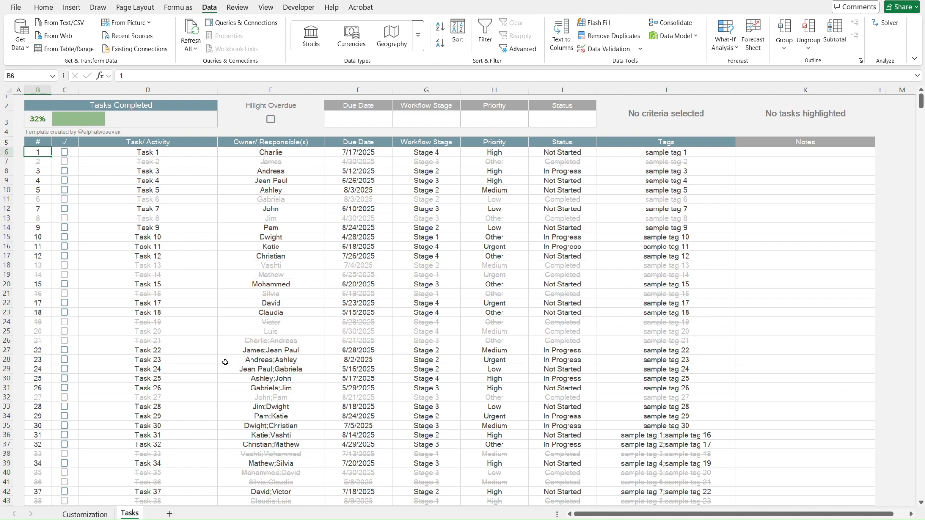
Mark Task 3 as completed with its checkbox, and clear the checkmark again.
key(Right)
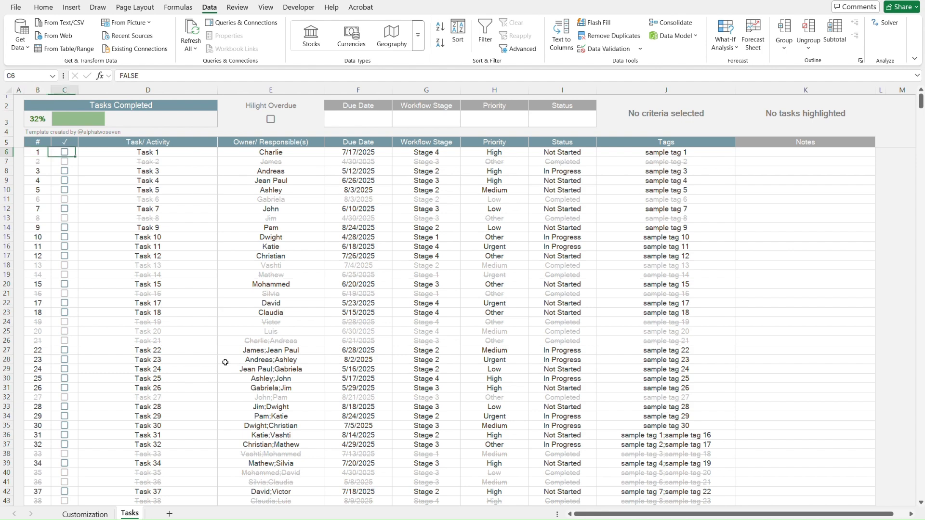
key(Down)
key(Down)
key(space)
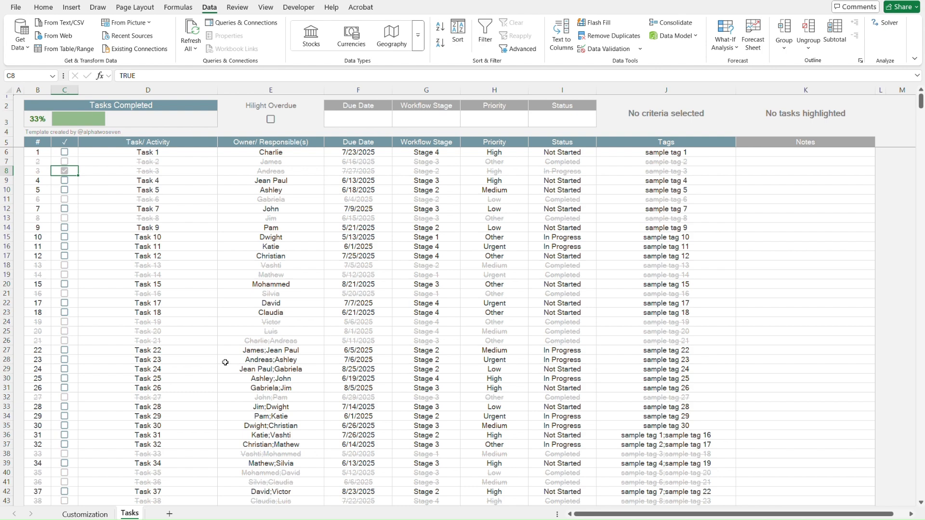
key(space)
Show the available Status options for Task 2 in cell I7 without choosing a different one.
key(Right)
key(Up)
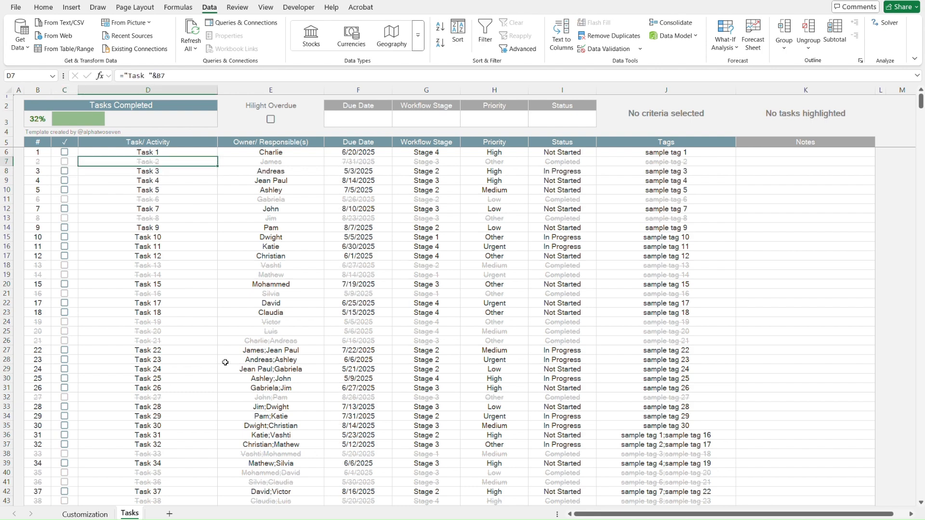
key(Right)
key(Right)
key(Right)
key(Right)
key(Right)
key(alt+Down)
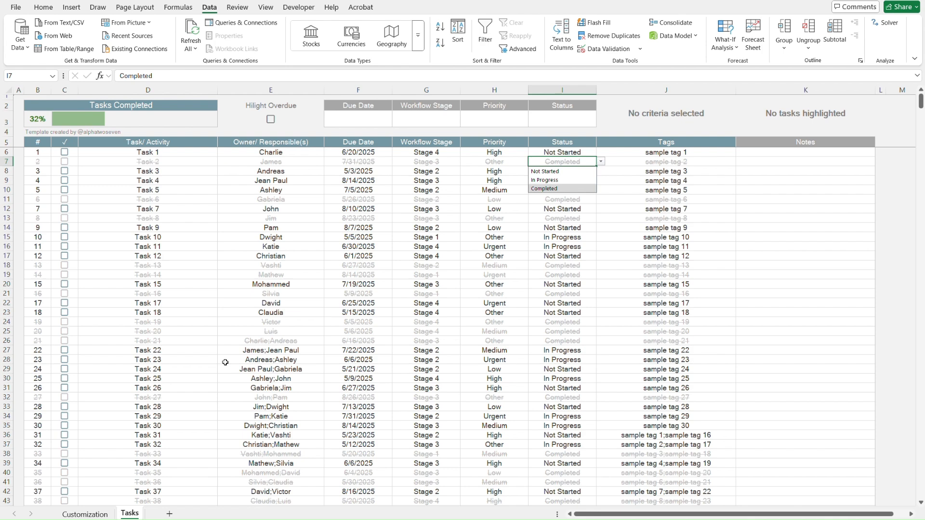
key(Escape)
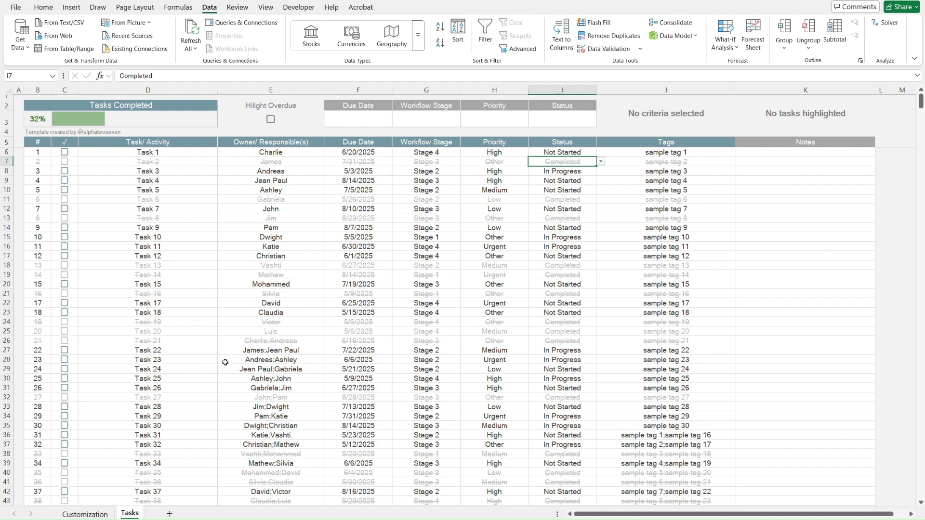
Review the # column down to its last numbered row and return to the first task.
key(Home)
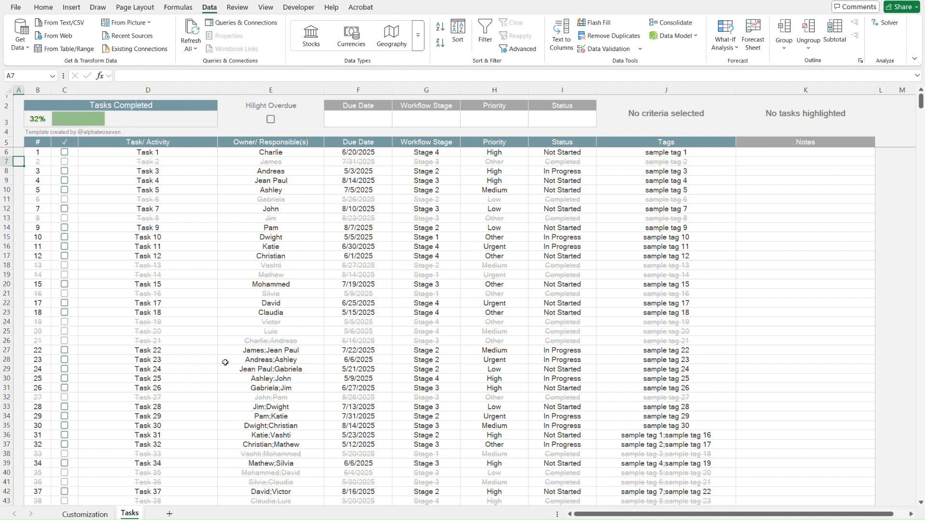
key(Right)
key(ctrl+Down)
key(ctrl+Up)
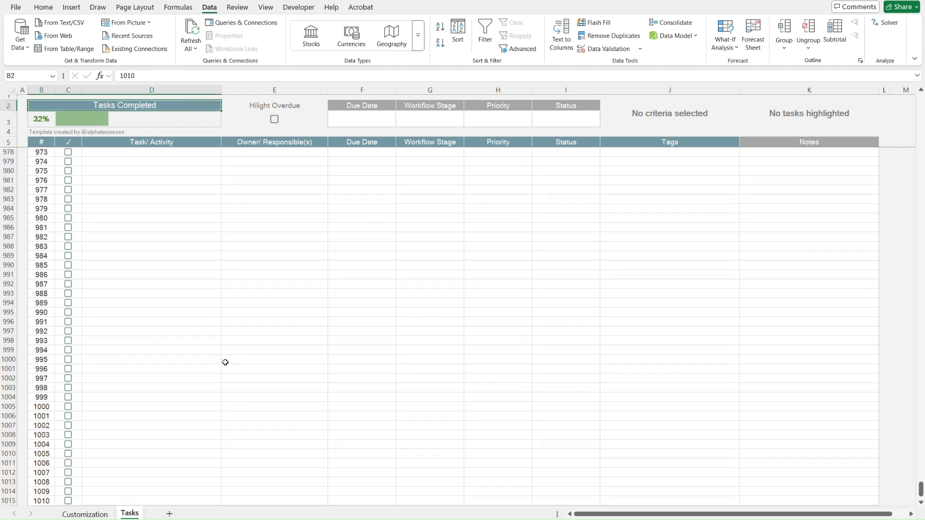
key(Down)
key(Down)
key(Down)
key(Down)
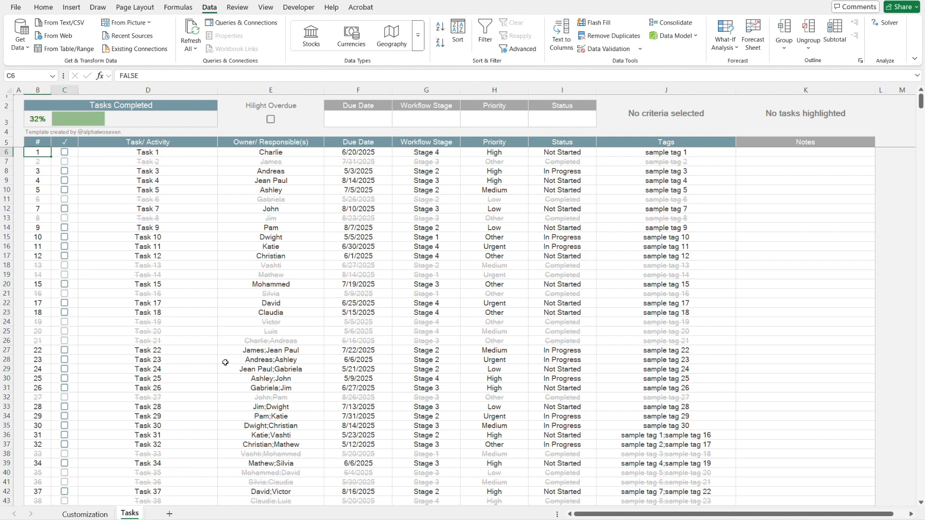
Clear Task 2's details from Task/Activity through Tags in D7:J7.
key(Down)
key(Right)
key(Right)
key(ctrl+shift+Right)
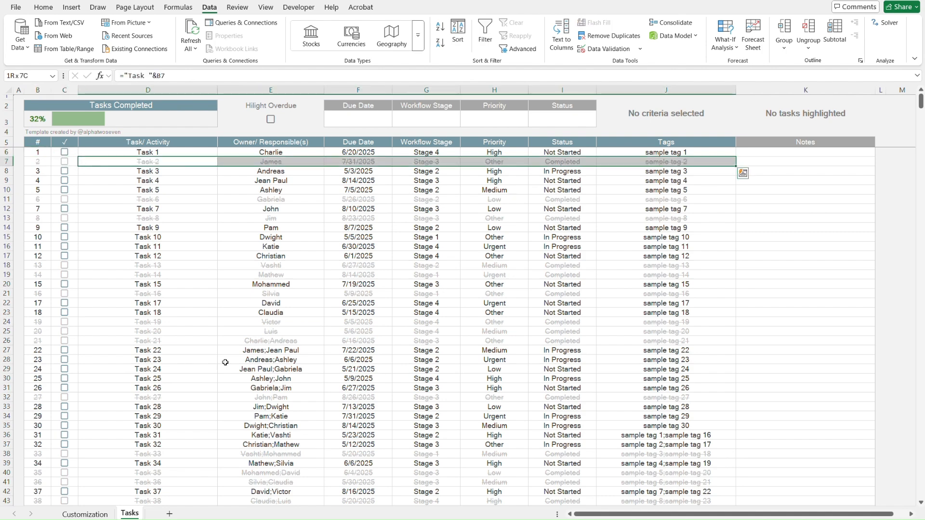
key(Delete)
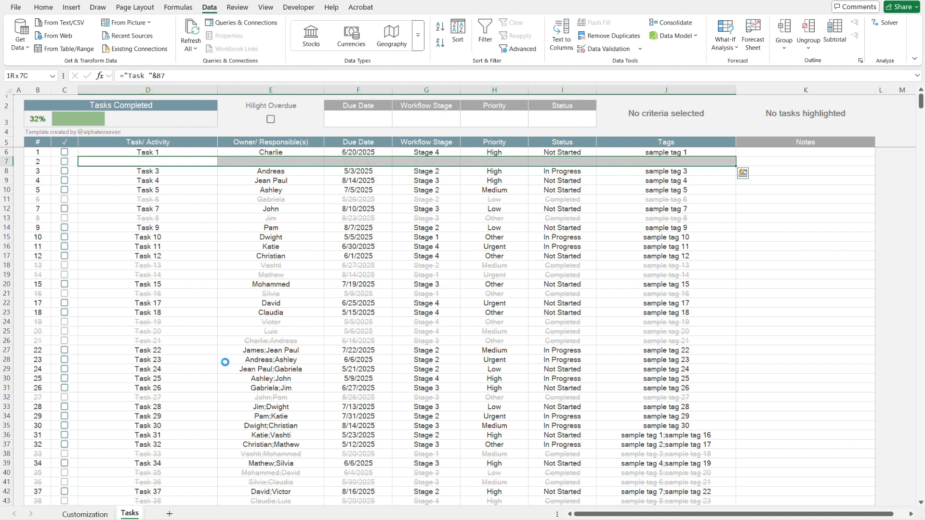
Restore the cleared details of Task 2 and view the Status options in its row.
key(Left)
key(Right)
key(Up)
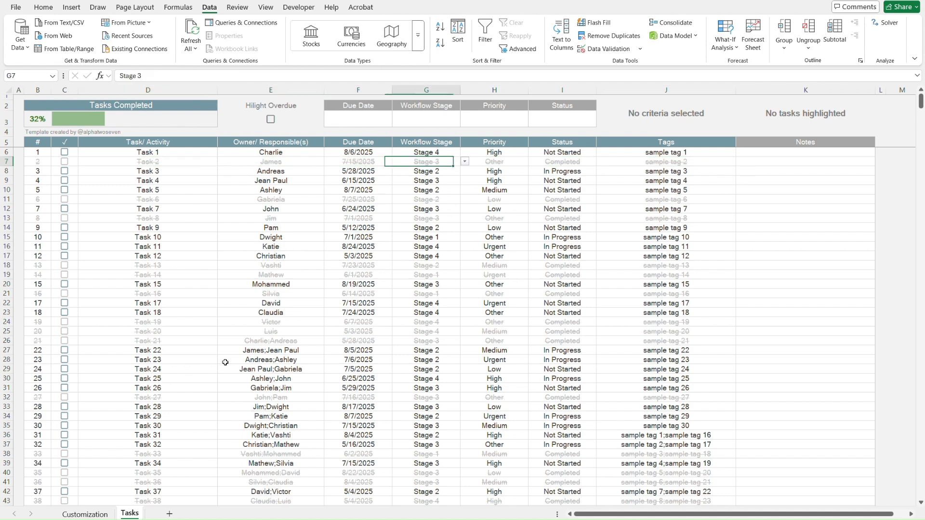
key(alt+Down)
key(Escape)
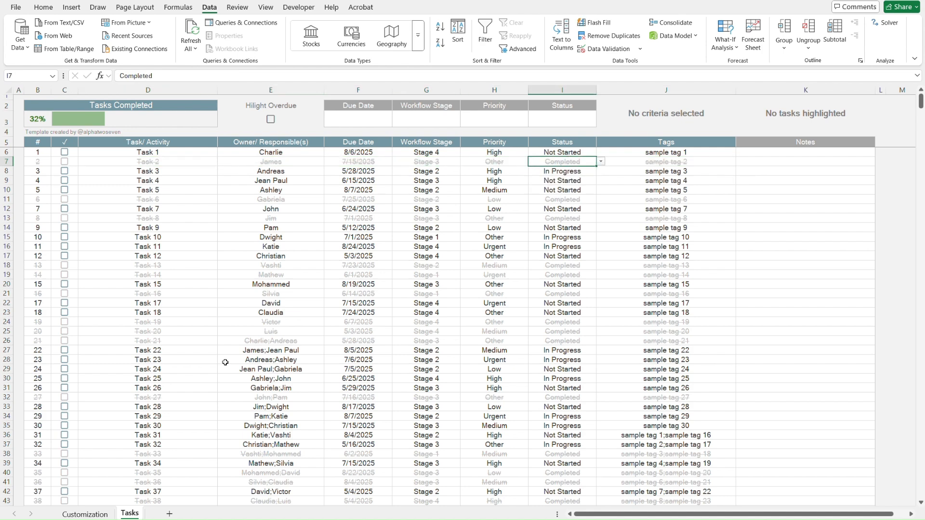
Sort the whole task table, from the header row to row 1015, by Status cell values from A to Z.
key(Up)
key(Left)
key(Up)
key(ctrl+Left)
key(ctrl+shift+Right)
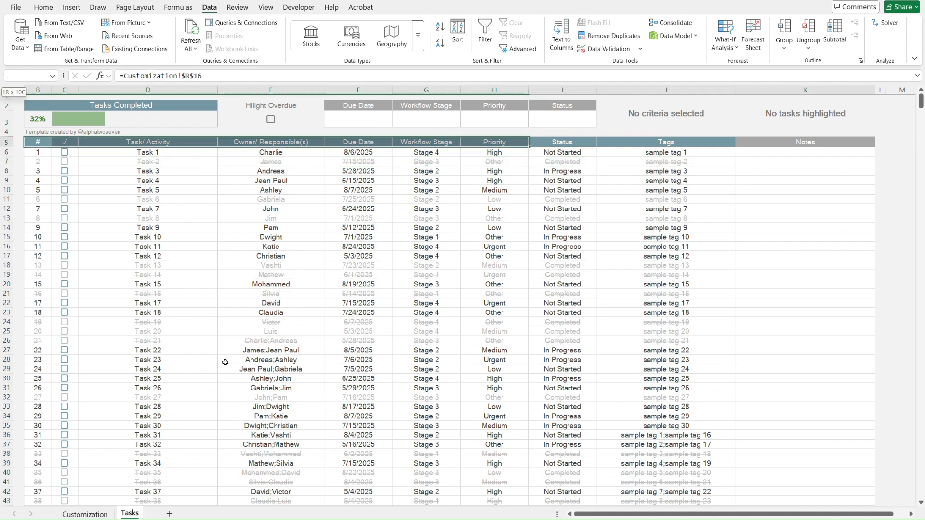
key(ctrl+shift+Down)
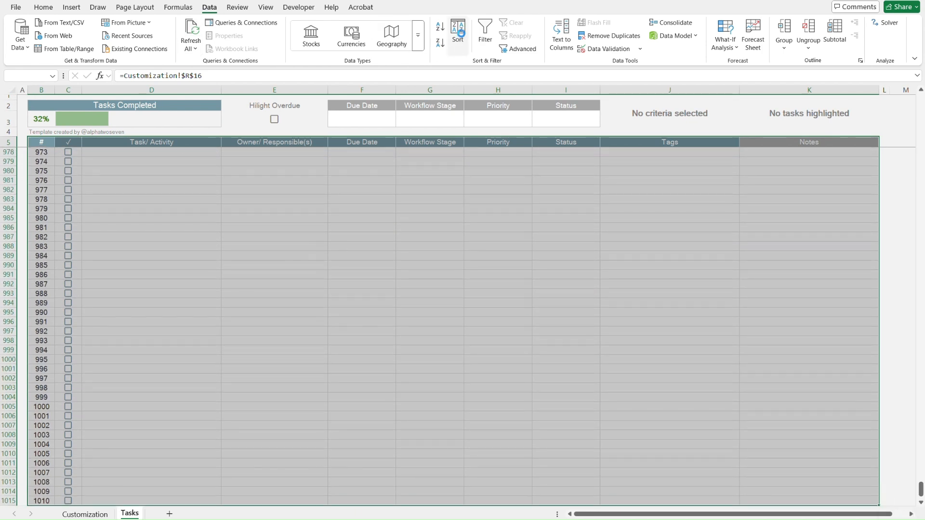
click(460, 34)
click(342, 232)
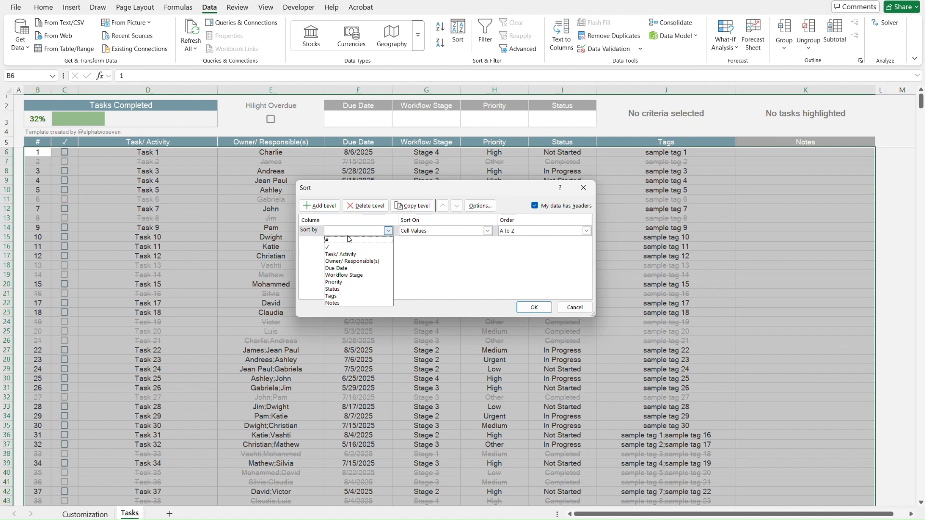
click(350, 290)
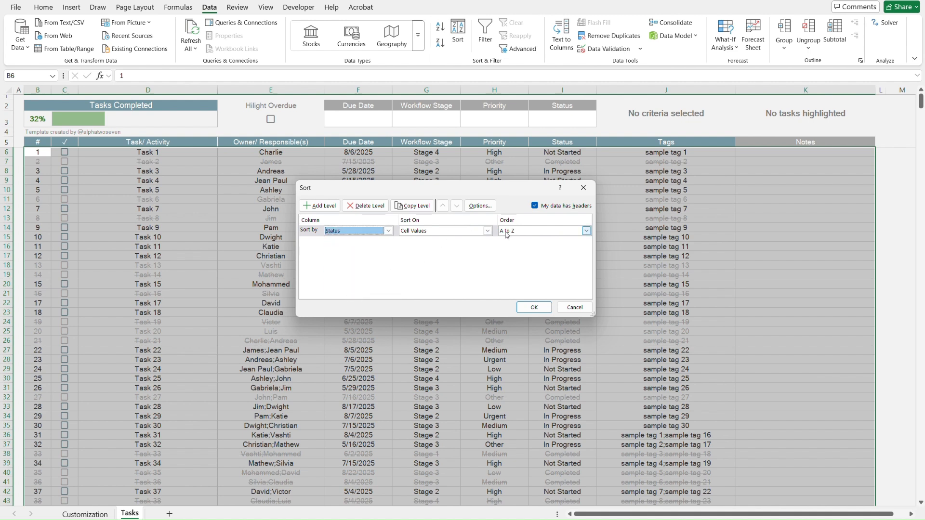
click(534, 307)
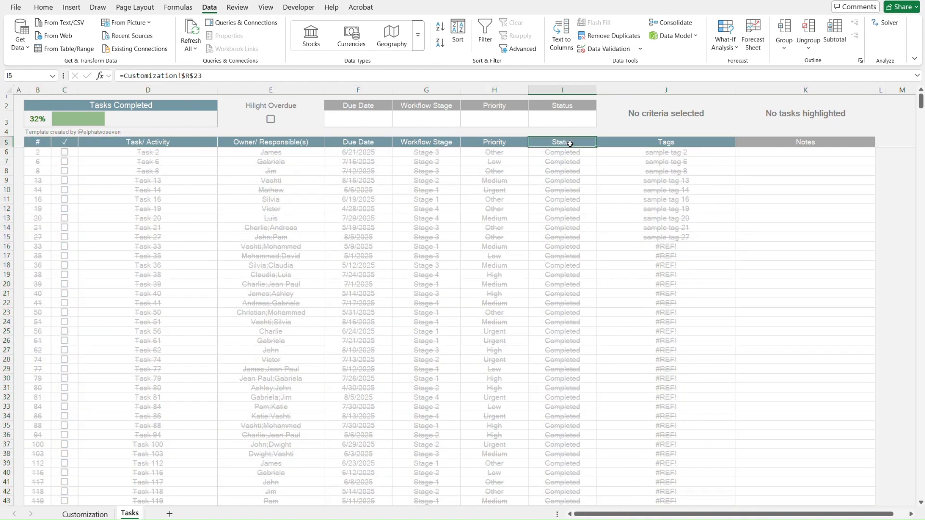
Clear the Task/Activity through Tags details of all completed tasks in D6:J102, keeping their row numbers.
click(568, 150)
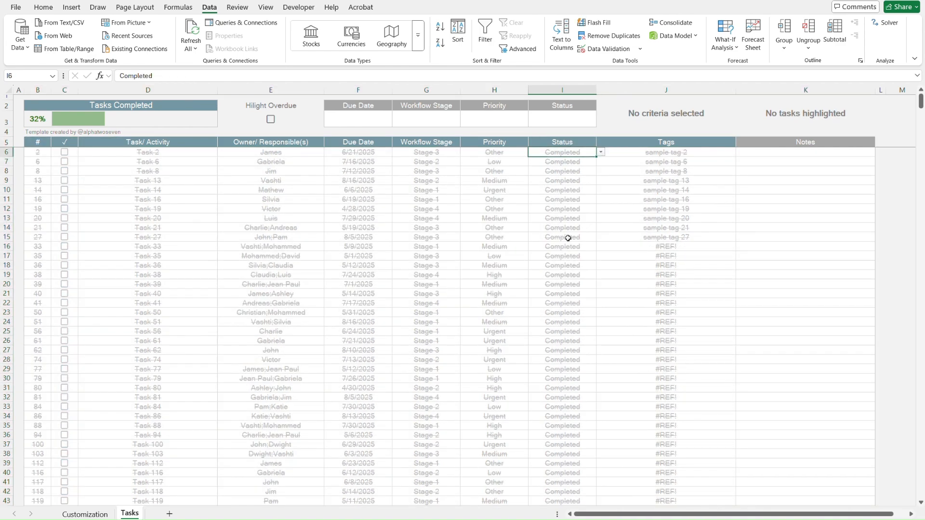
scroll(568, 237, down, 20)
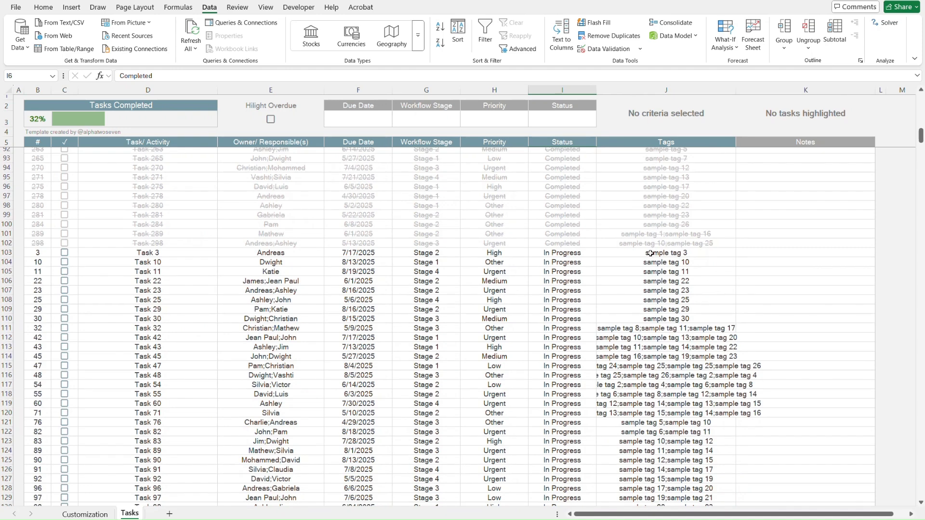
click(694, 244)
key(ctrl+shift+Left)
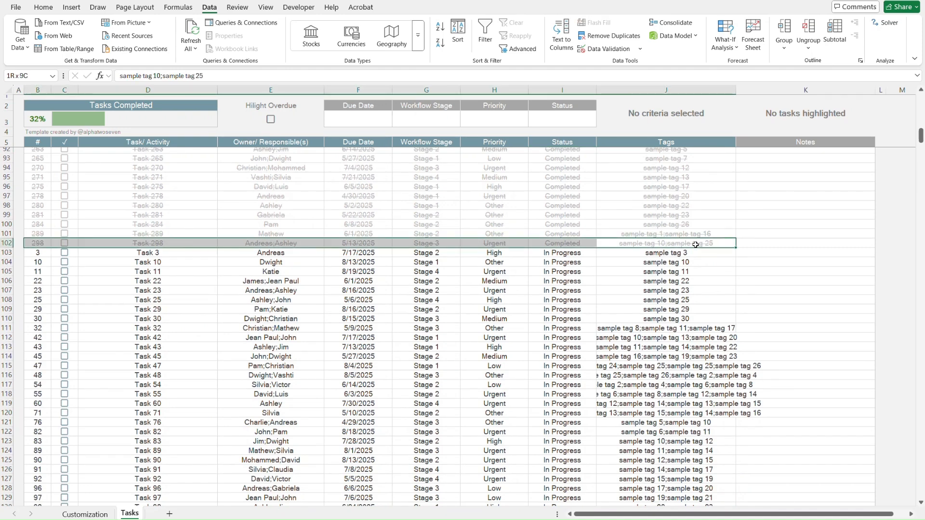
key(shift+Right)
key(shift+Right)
key(ctrl+shift+Up)
key(shift+Down)
scroll(696, 244, up, 5)
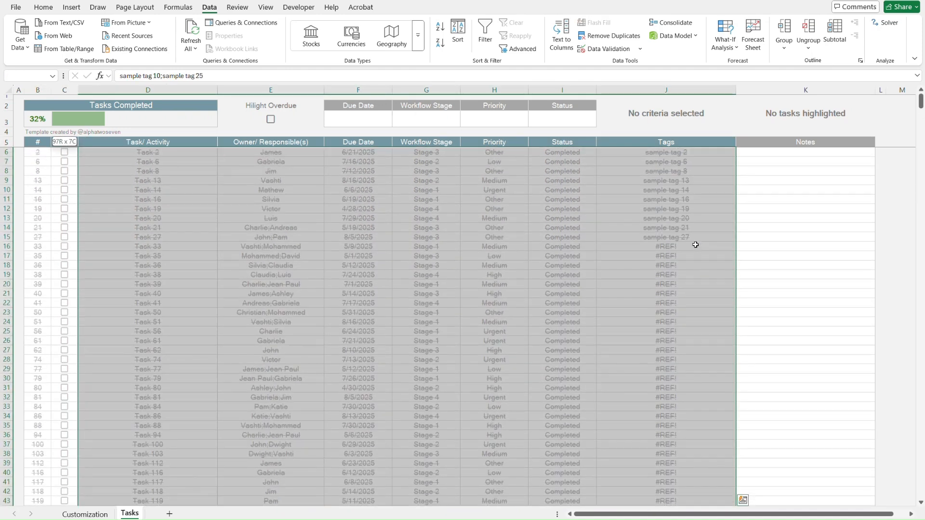
key(Delete)
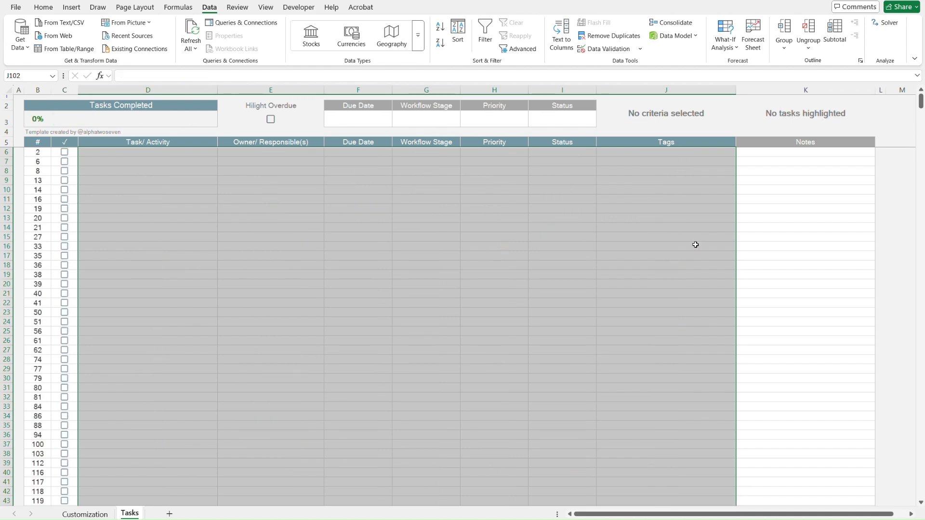
Examine the emptied rows around row 102, moving from the Tags column back to Task/Activity.
key(Down)
key(Down)
key(Up)
key(Up)
key(Up)
key(Left)
key(Left)
key(Left)
key(Left)
key(Left)
key(Left)
key(Left)
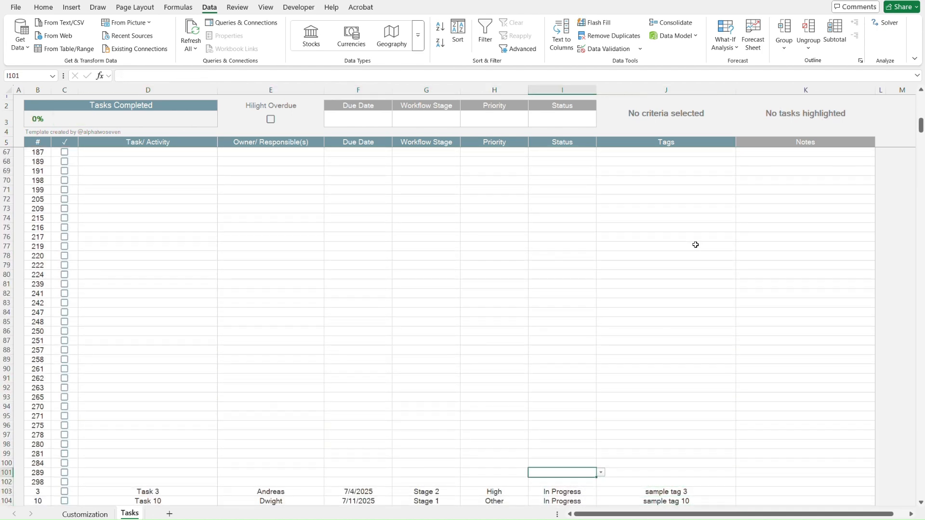
key(Down)
key(Right)
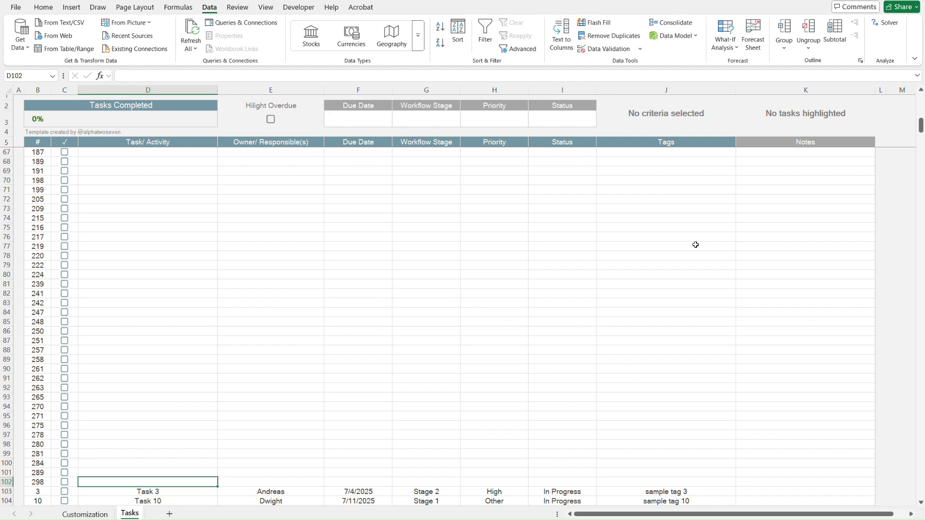
Undo the clearing of the completed tasks and the Status sort, and return to the first row of the list.
scroll(696, 244, up, 1)
key(ctrl+z)
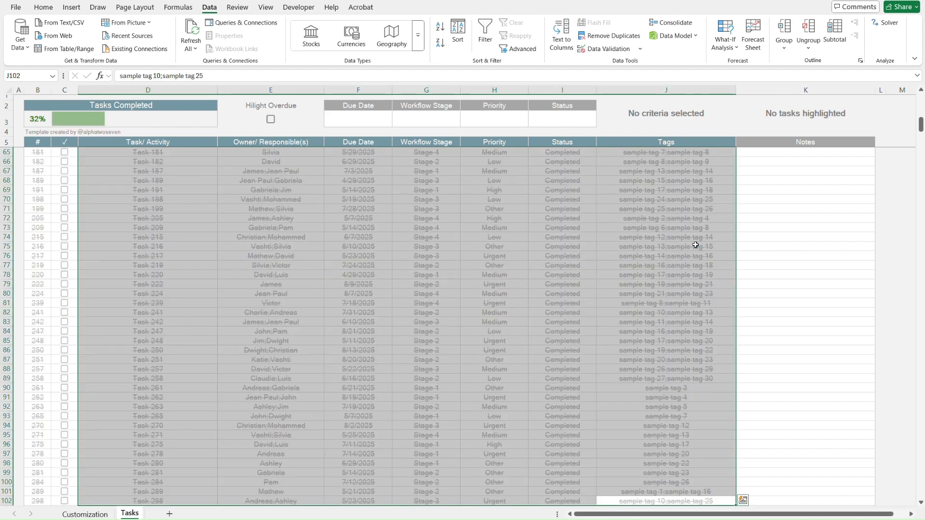
key(ctrl+Home)
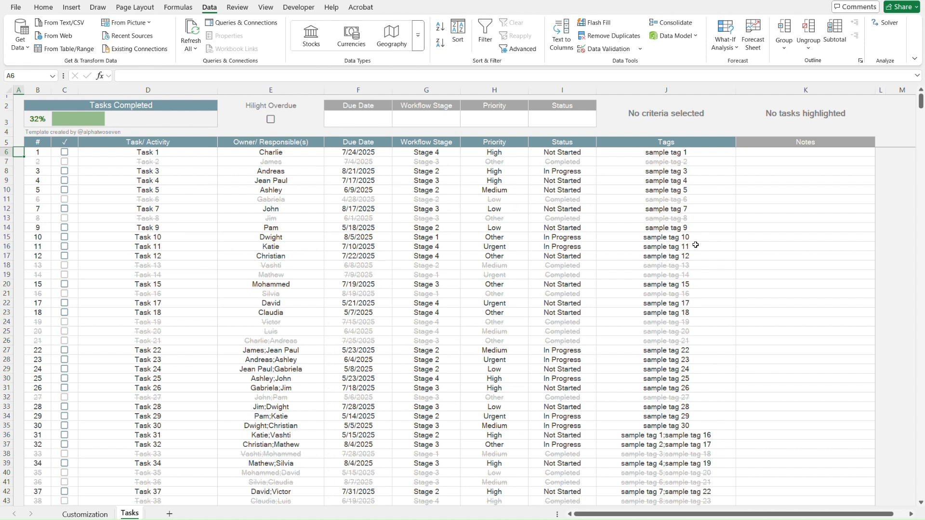
View the Customization sheet, review the Tasks sheet down to about Task 137, and return to the first row.
key(ctrl+Page_Up)
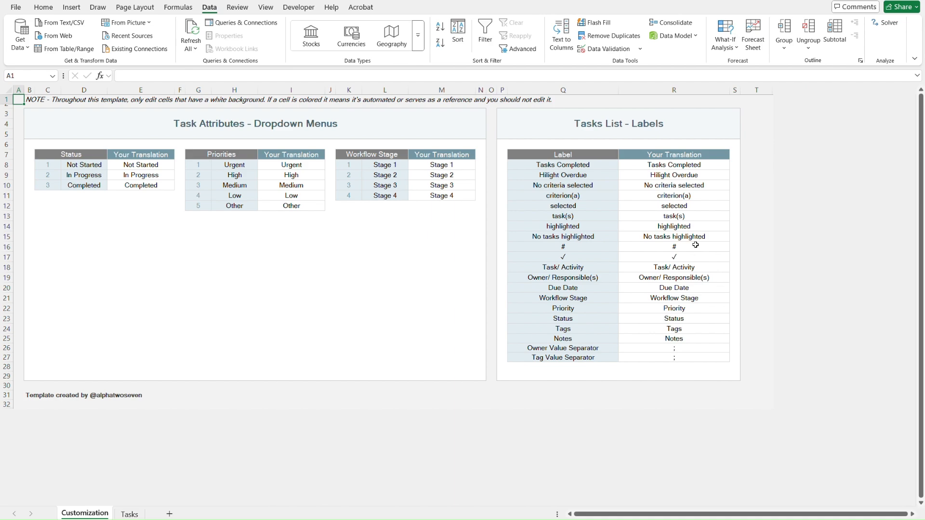
key(ctrl+Page_Down)
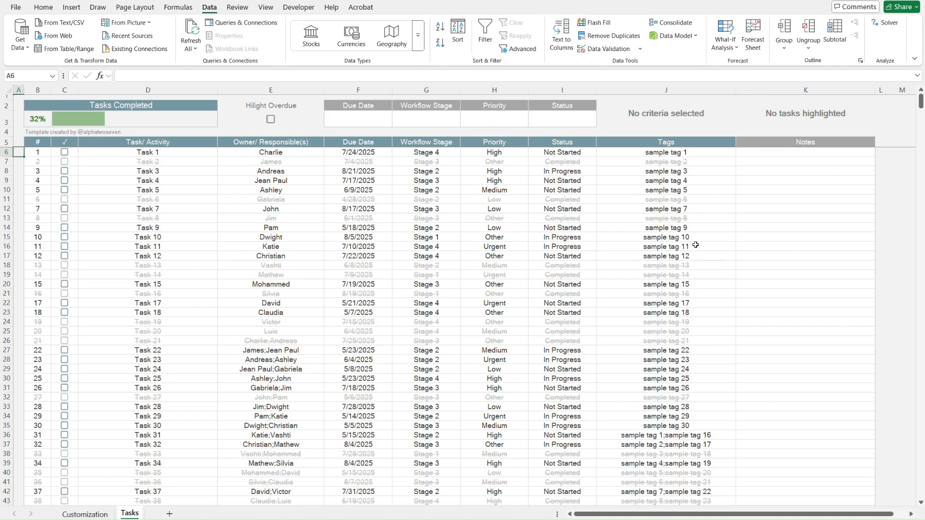
scroll(658, 296, down, 20)
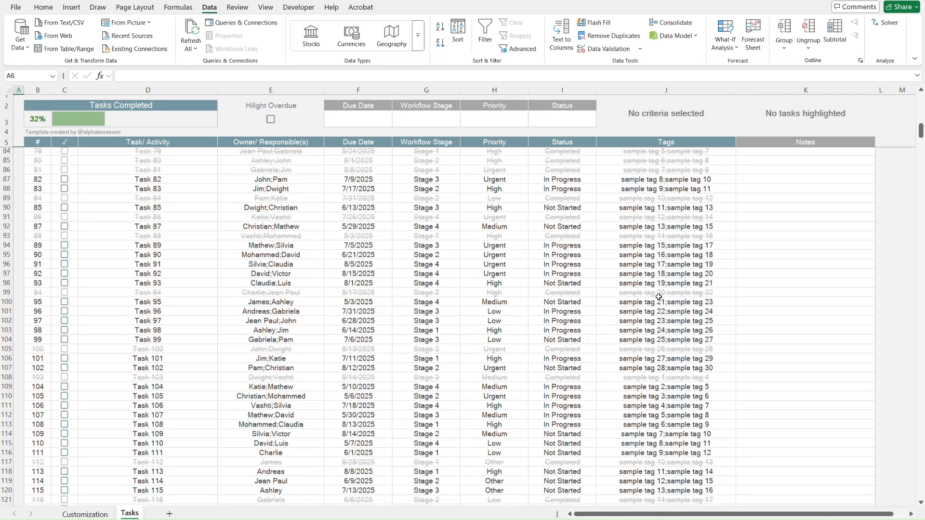
scroll(658, 296, down, 1)
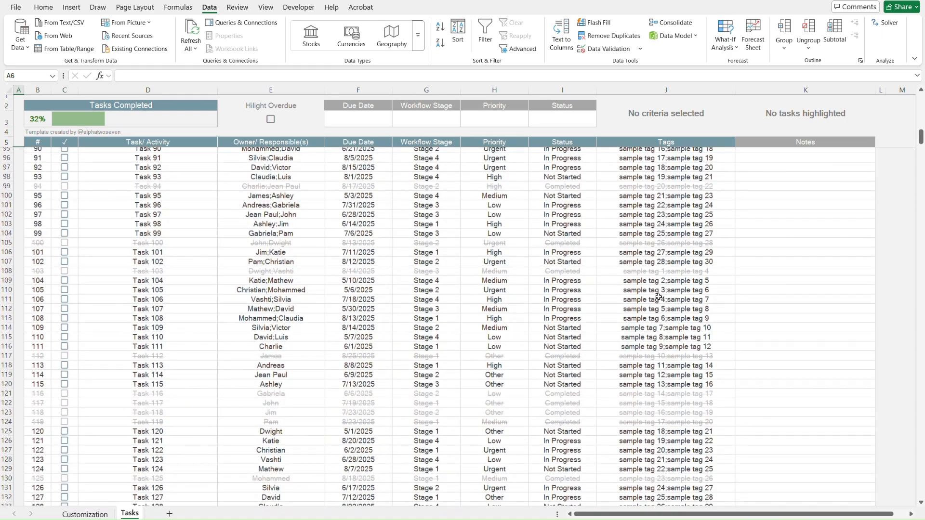
scroll(658, 296, down, 2)
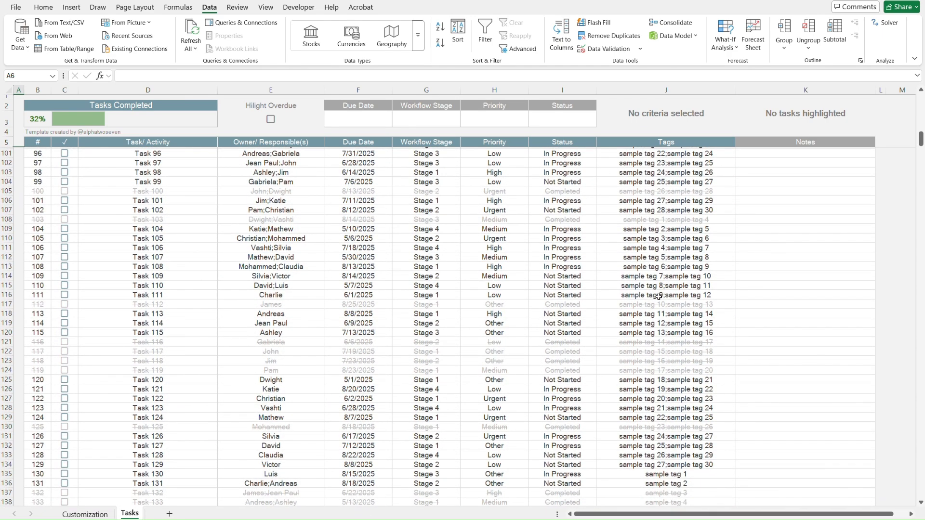
scroll(659, 296, down, 2)
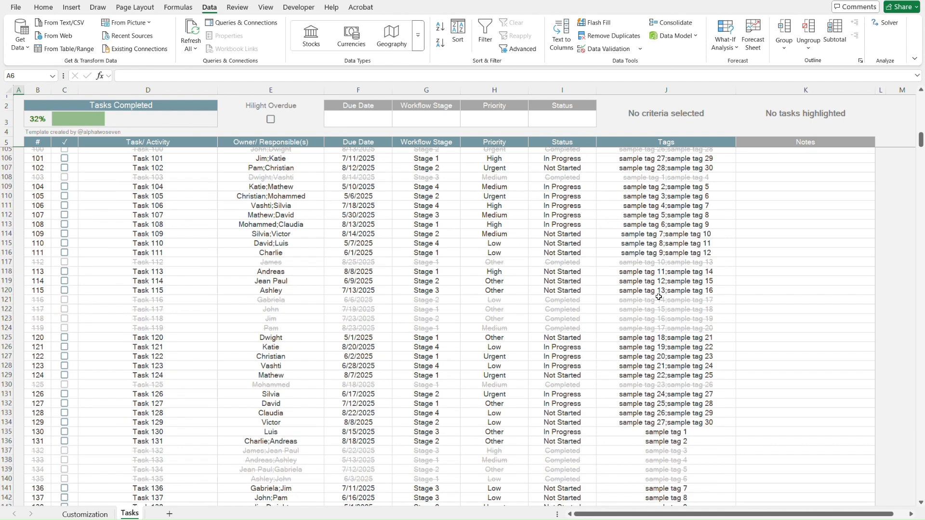
key(ctrl+Home)
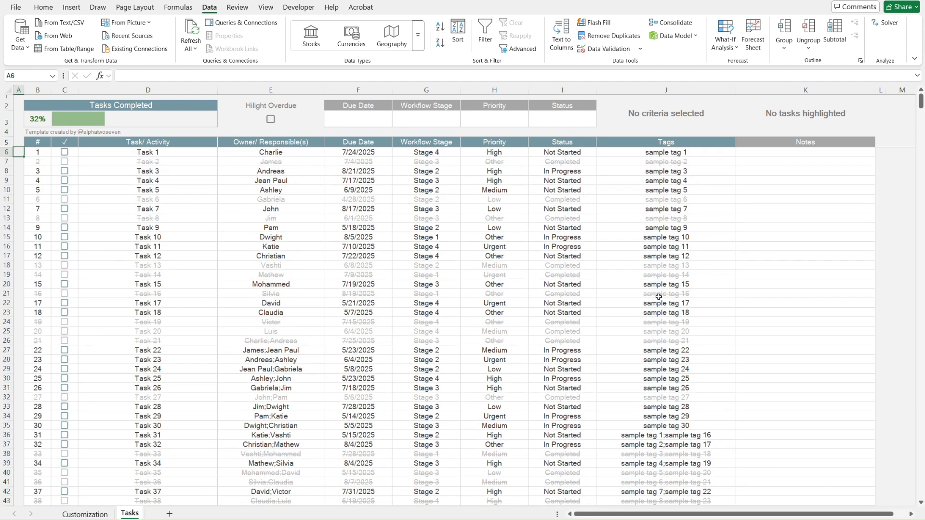